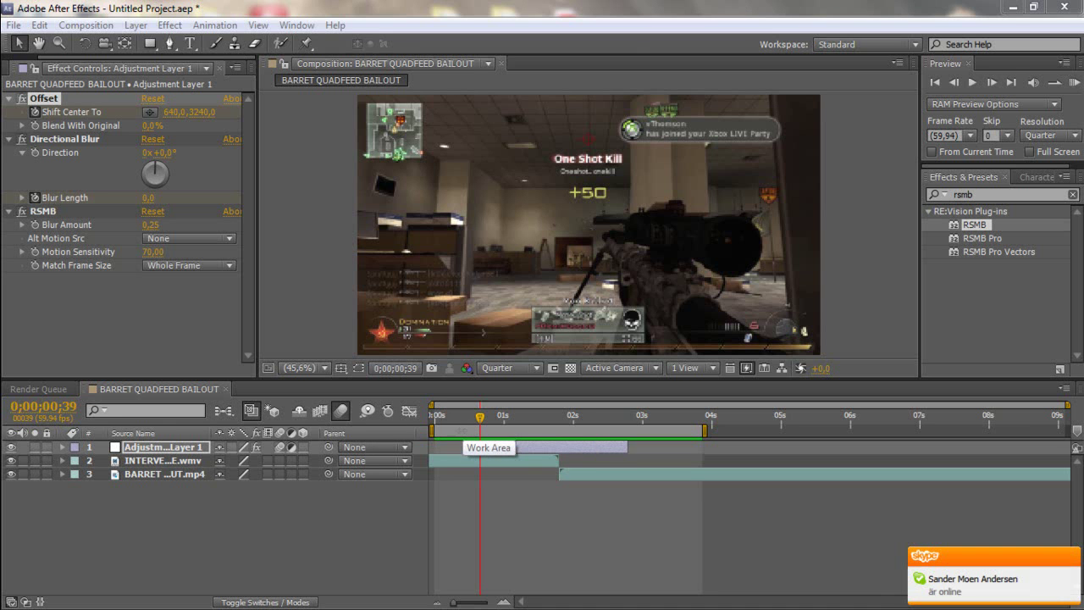
Step: RAM Preview the Offset, Directional Blur and RSMB slide transition, then stop playback
click(1074, 85)
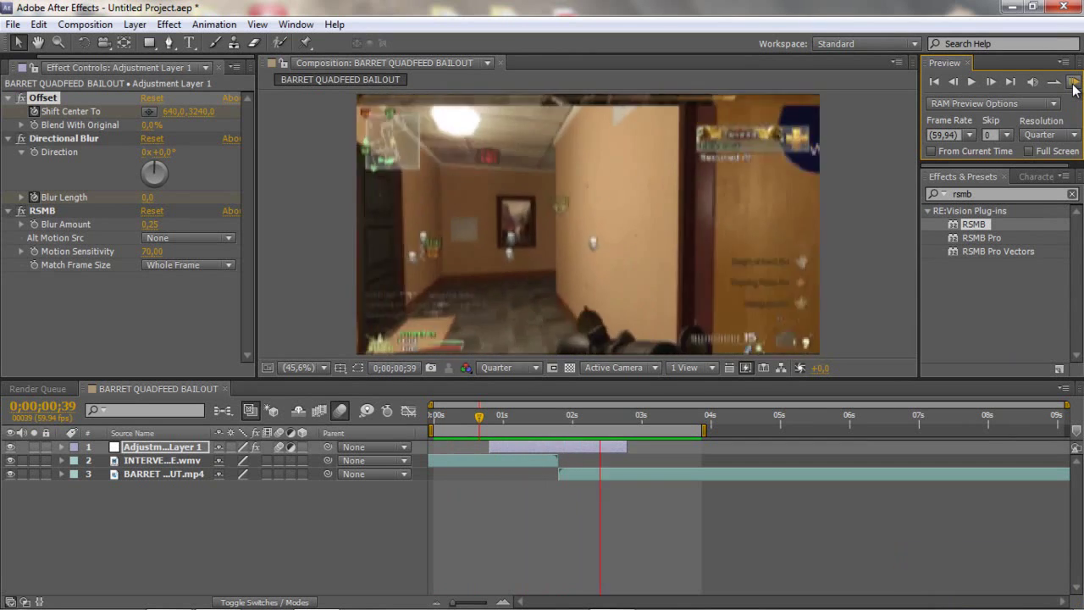
click(1074, 85)
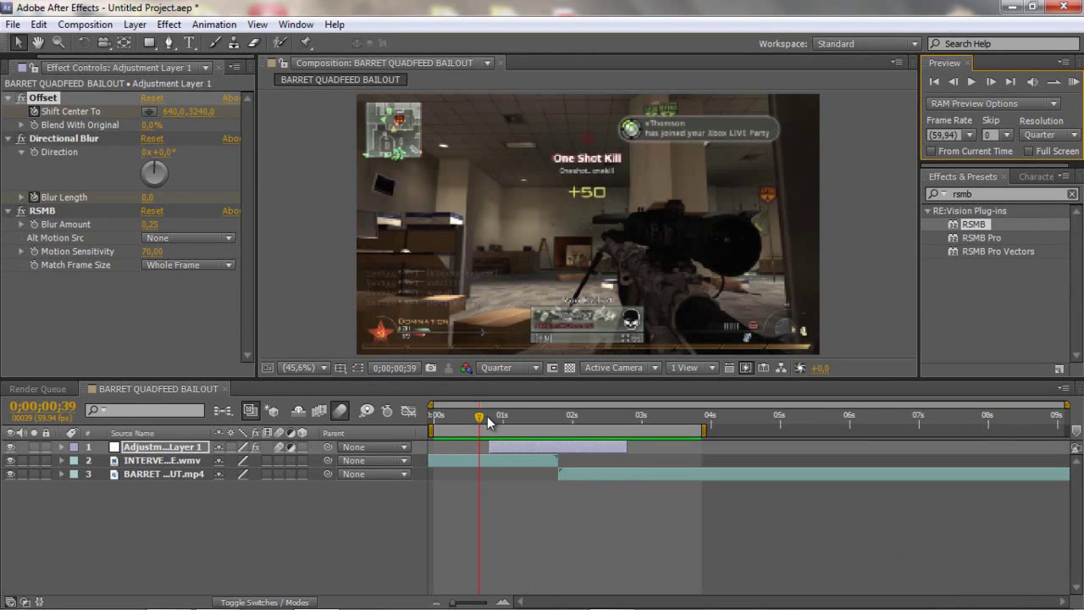
drag(481, 416, 619, 392)
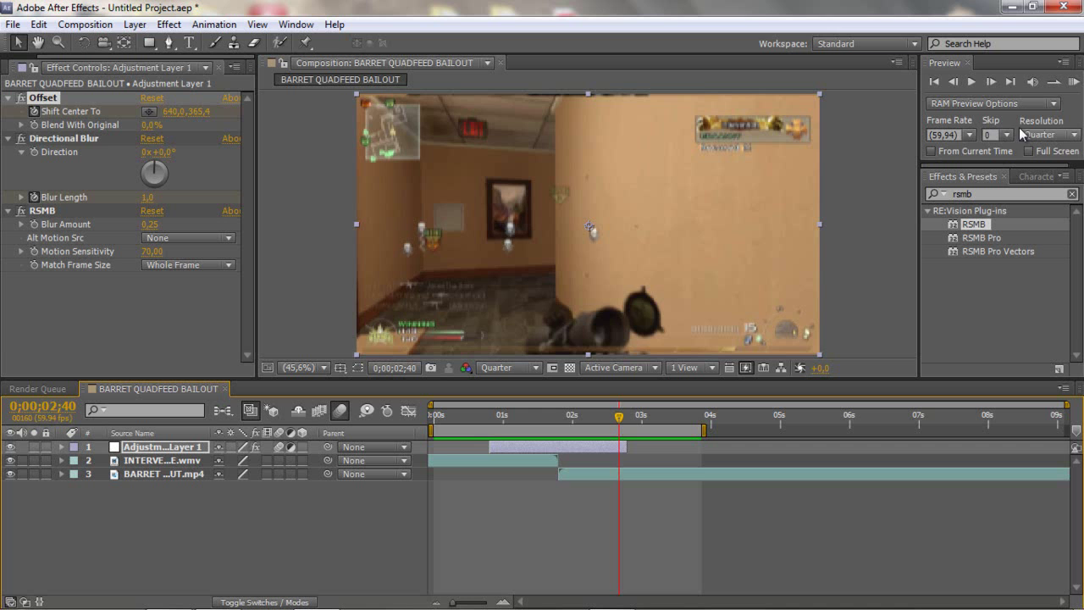
click(1073, 83)
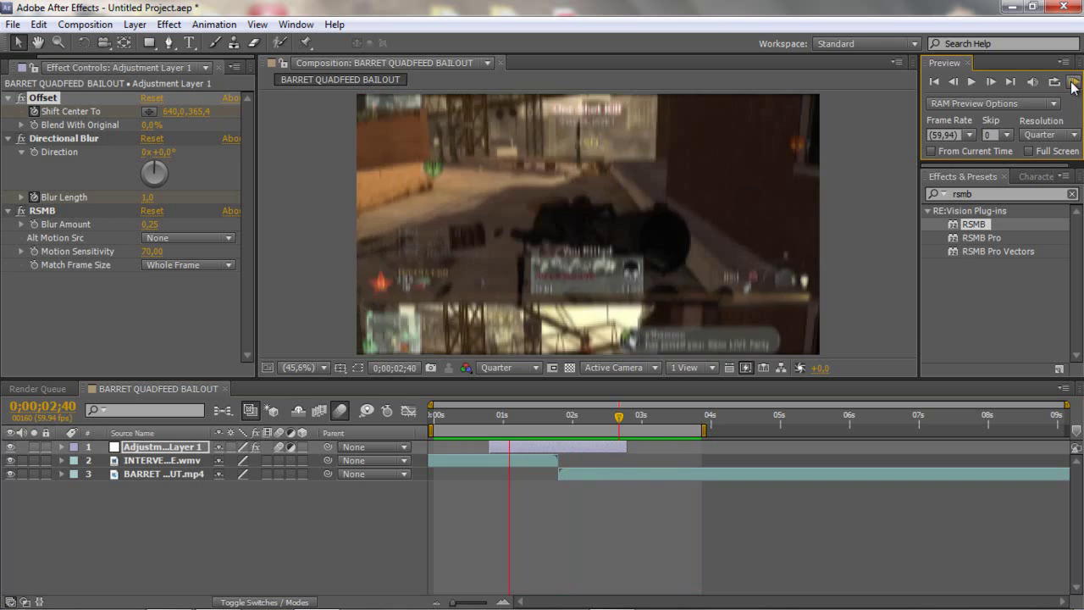
key(space)
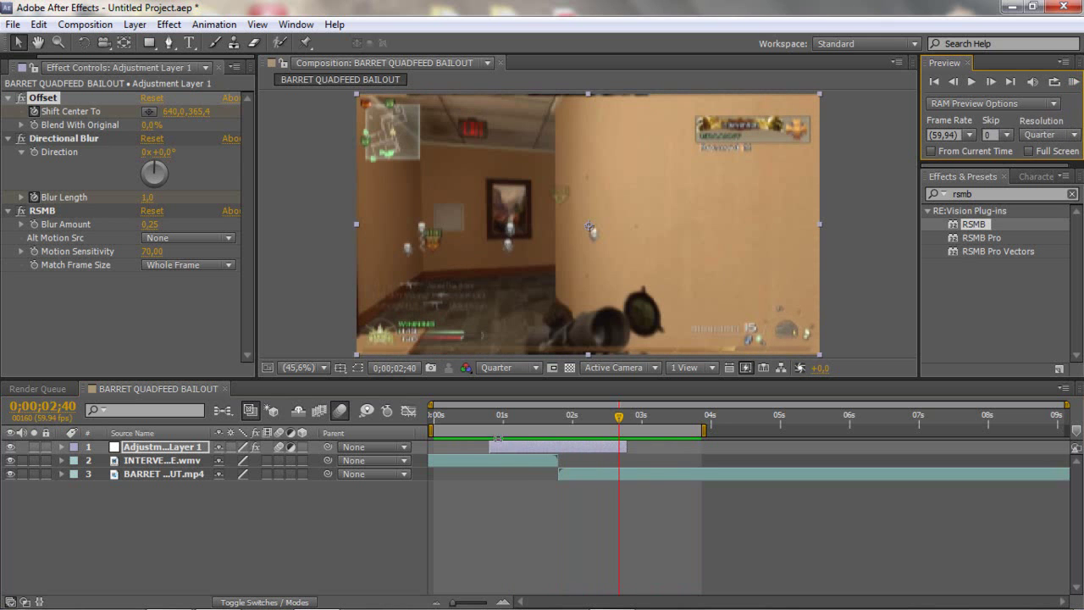
Step: Create a new composition from the Barret and Intervention footage items
click(12, 67)
click(47, 241)
ctrl+click(50, 224)
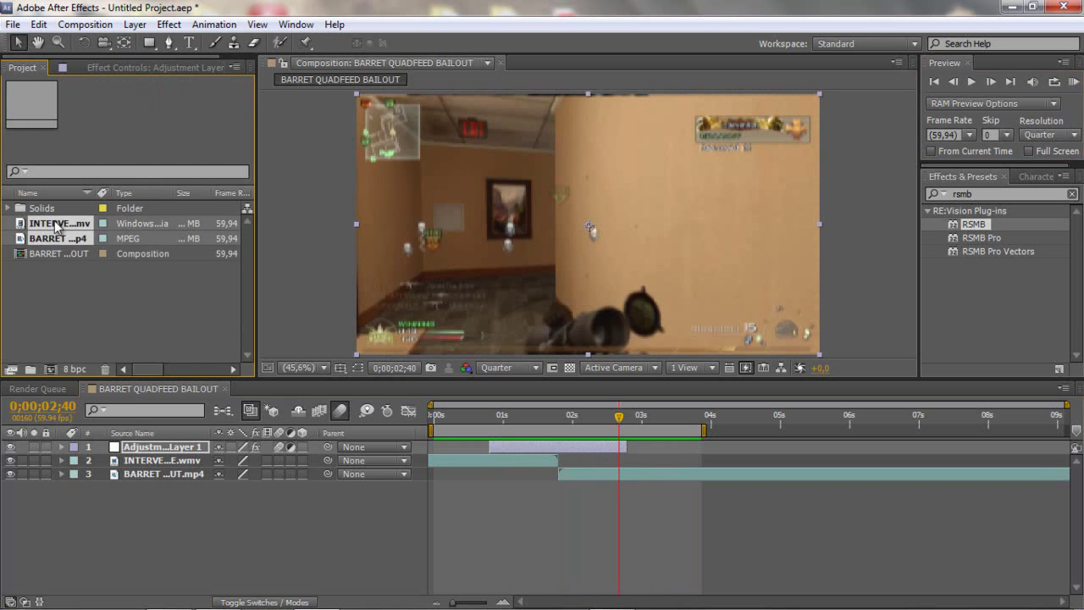
drag(51, 223, 51, 373)
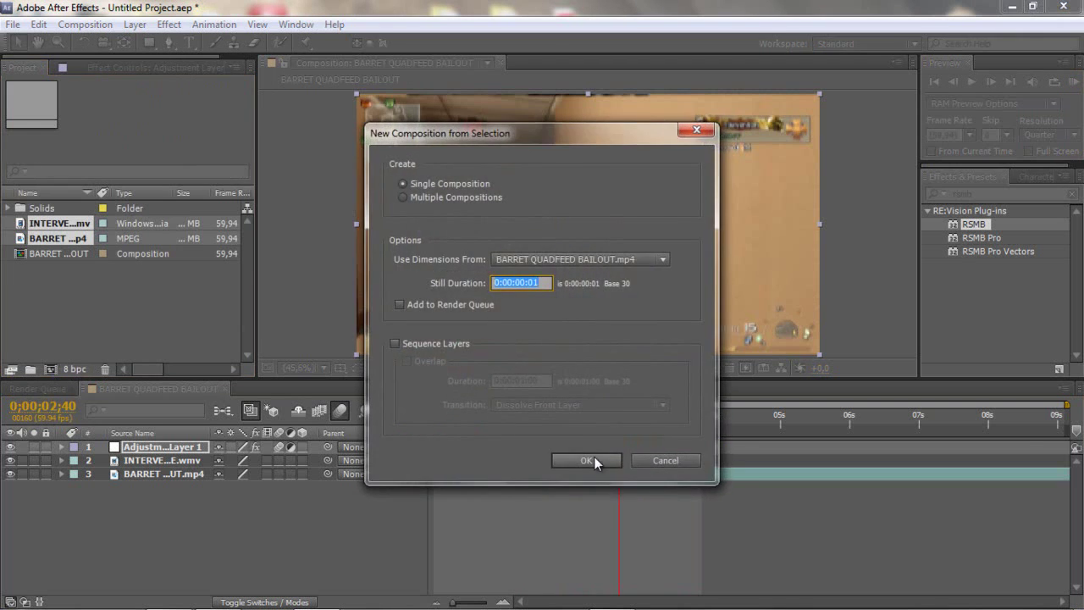
click(594, 456)
Step: Put Intervention on top and slide the clips so Barret starts where Intervention ends
click(593, 467)
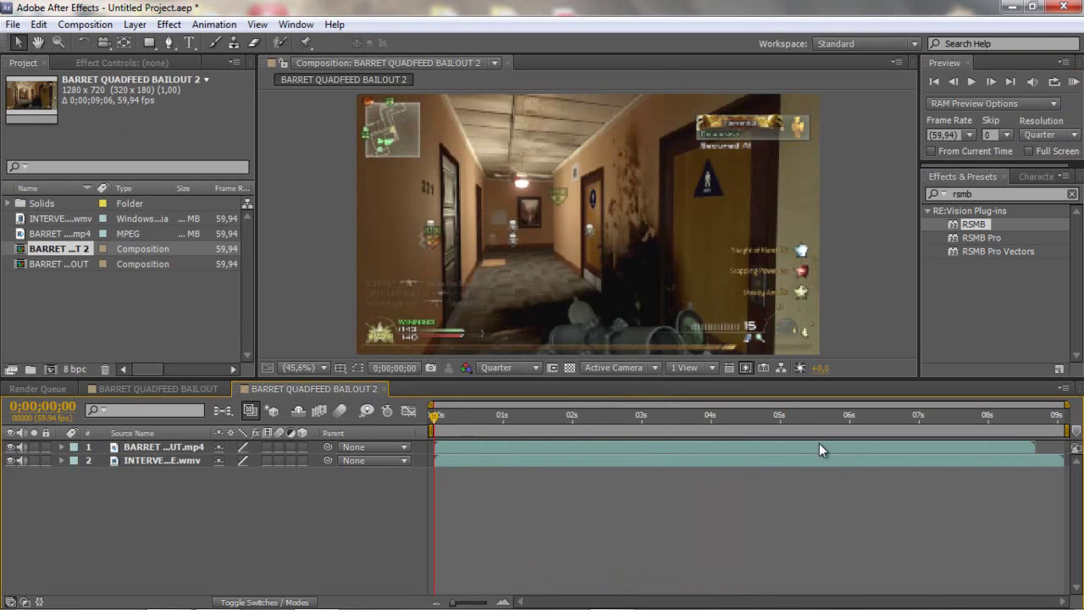
drag(819, 446, 618, 446)
drag(441, 449, 435, 446)
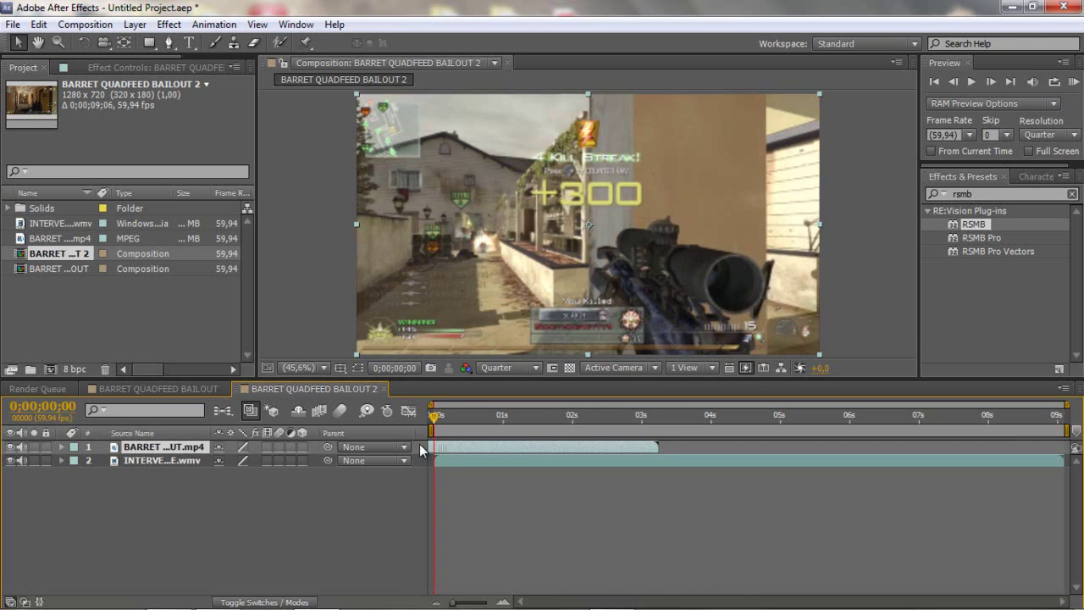
shift+click(189, 466)
drag(189, 466, 184, 442)
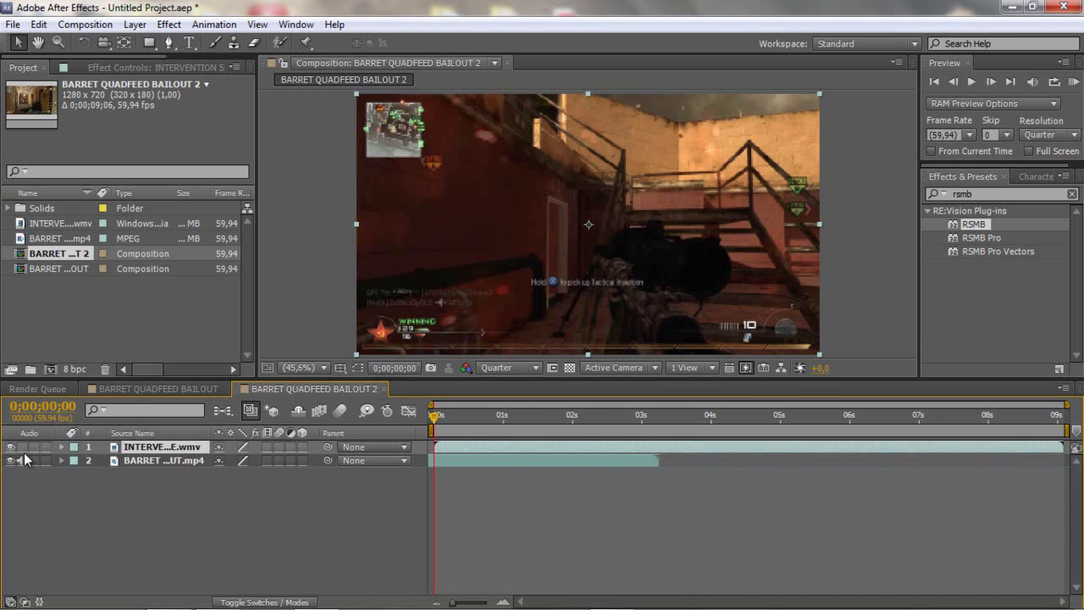
drag(466, 448, 274, 455)
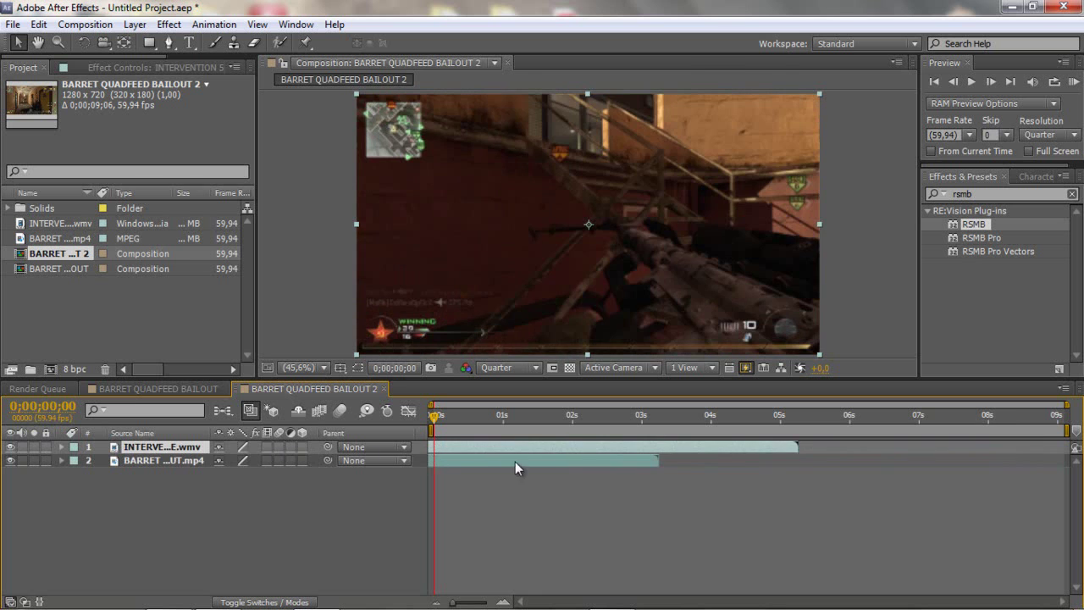
drag(514, 461, 927, 462)
click(562, 445)
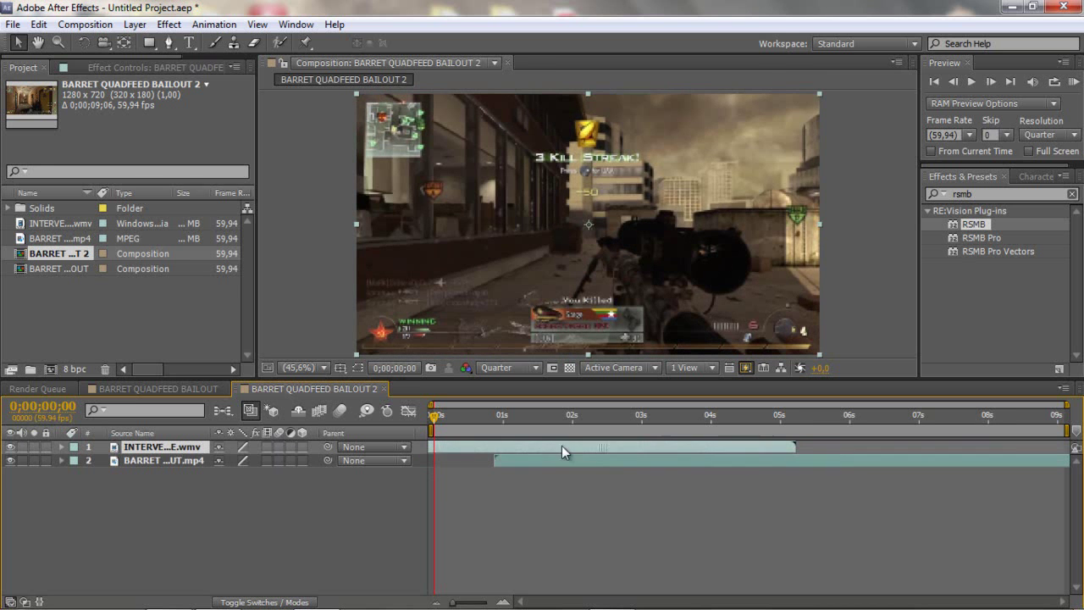
drag(562, 445, 302, 447)
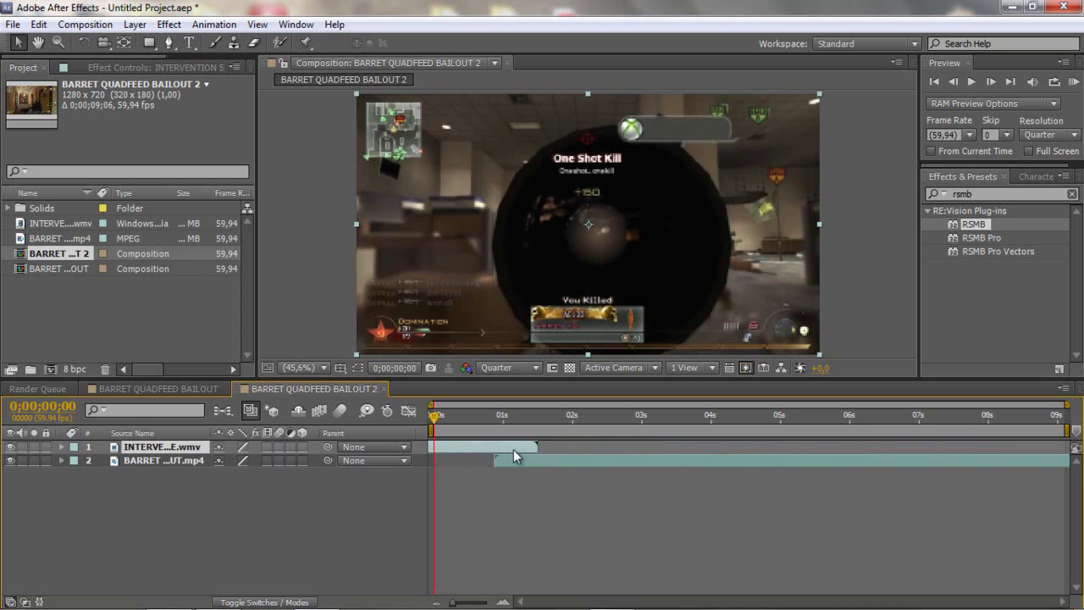
drag(513, 450, 620, 457)
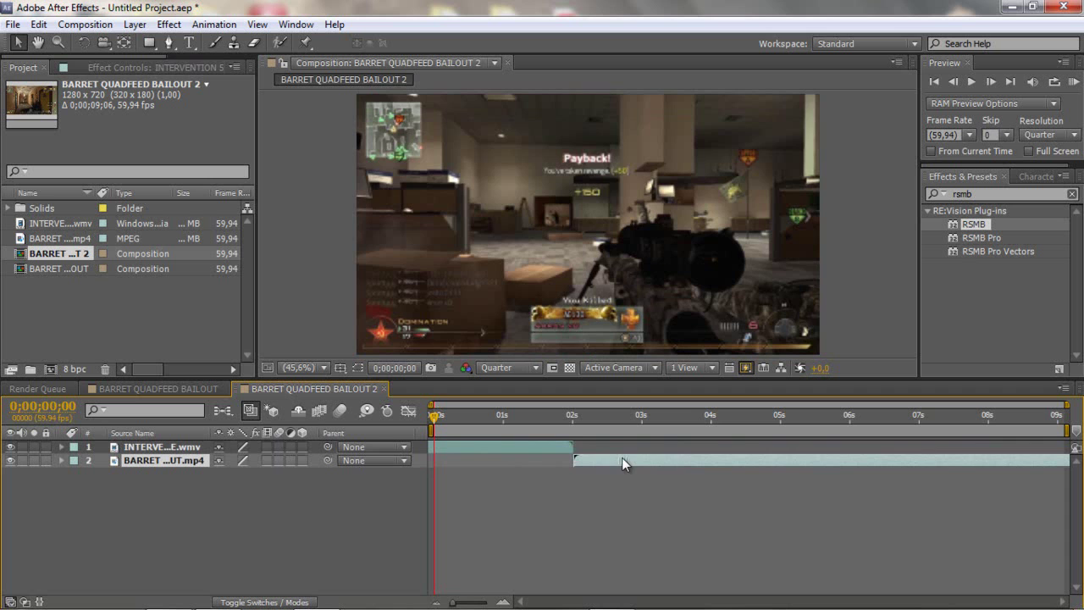
Step: Inspect the frames at the cut, 0;00;02;00 and 0;00;02;01
click(572, 419)
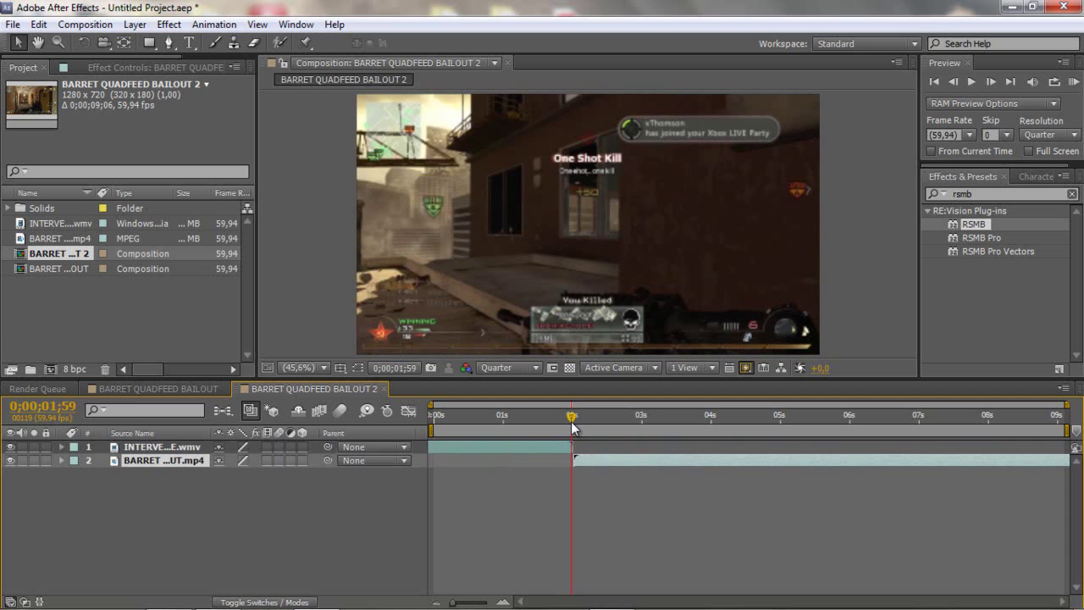
drag(572, 426, 573, 427)
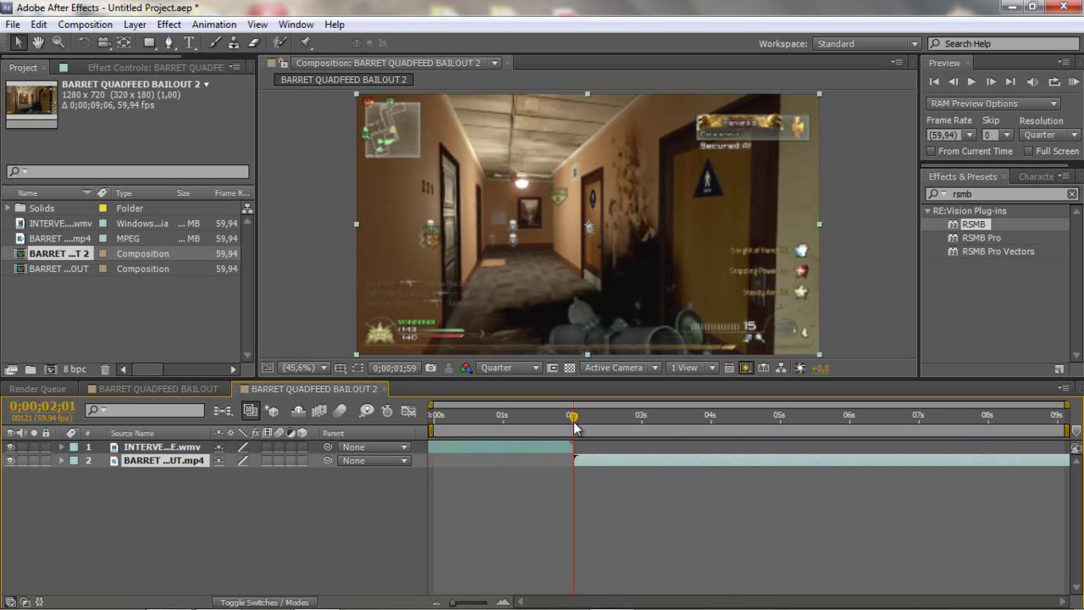
click(972, 82)
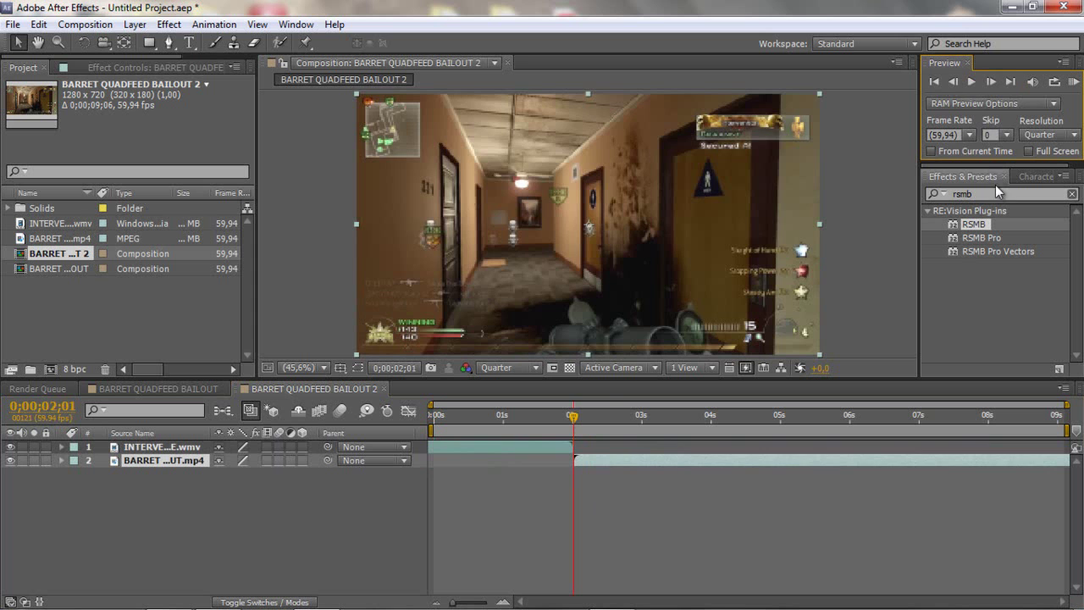
click(989, 81)
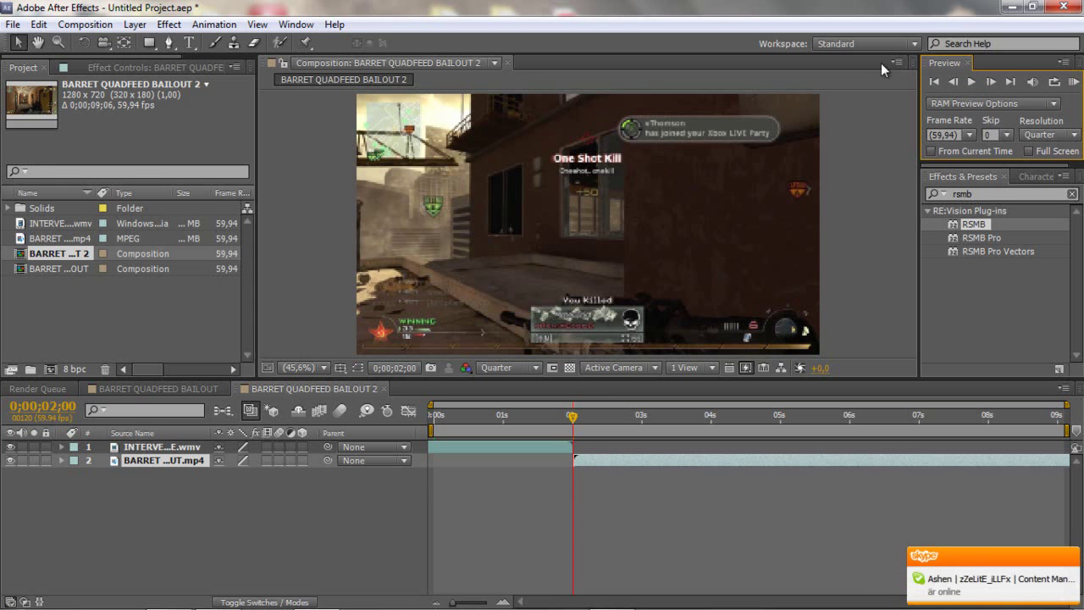
click(987, 81)
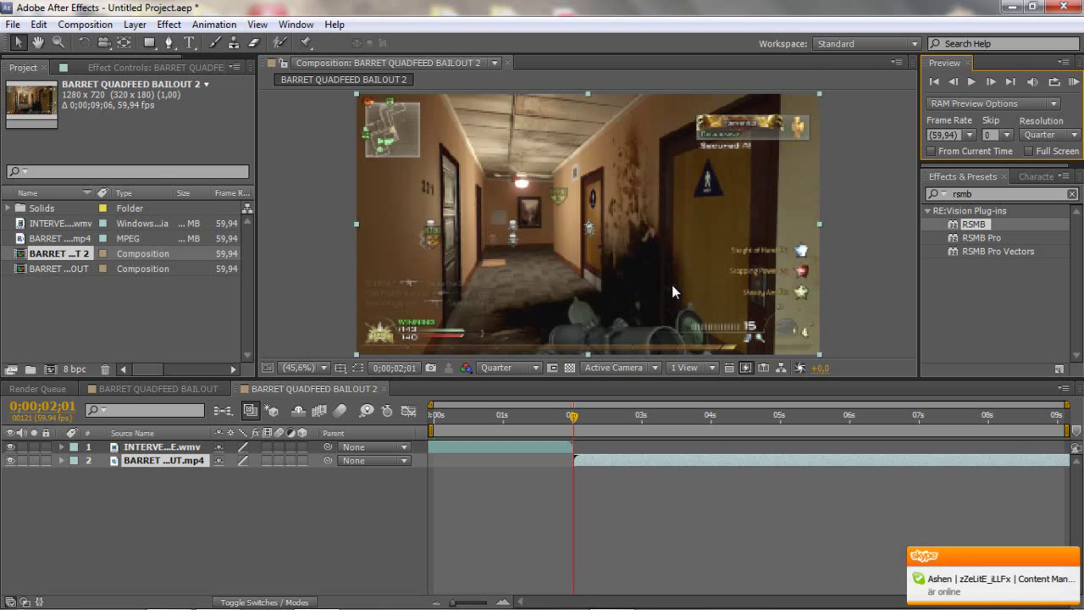
Step: Add a new adjustment layer above the two clips
click(135, 24)
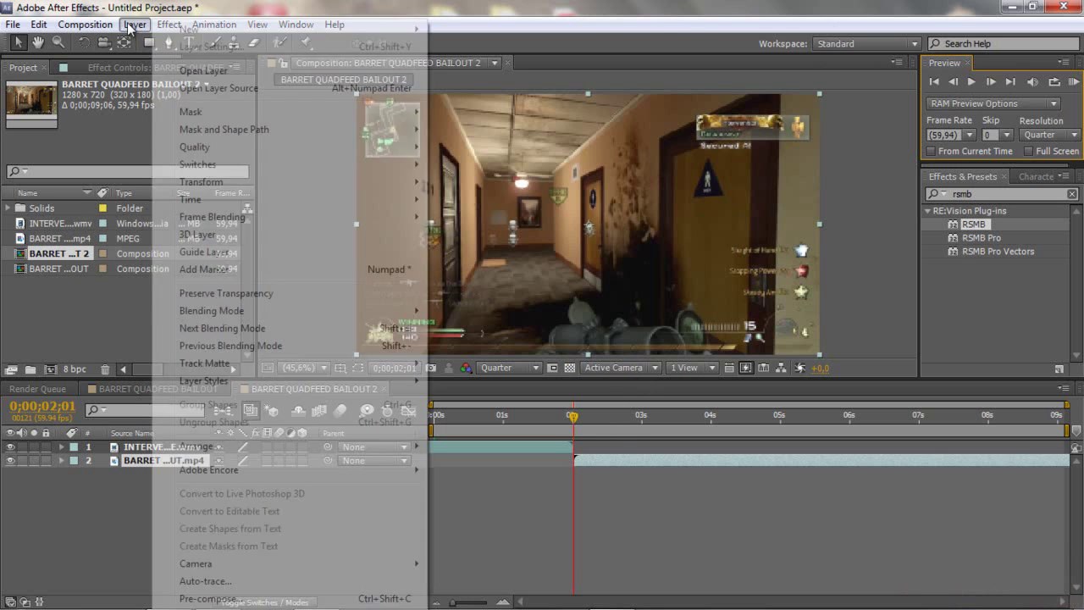
mouse_move(191, 31)
click(478, 136)
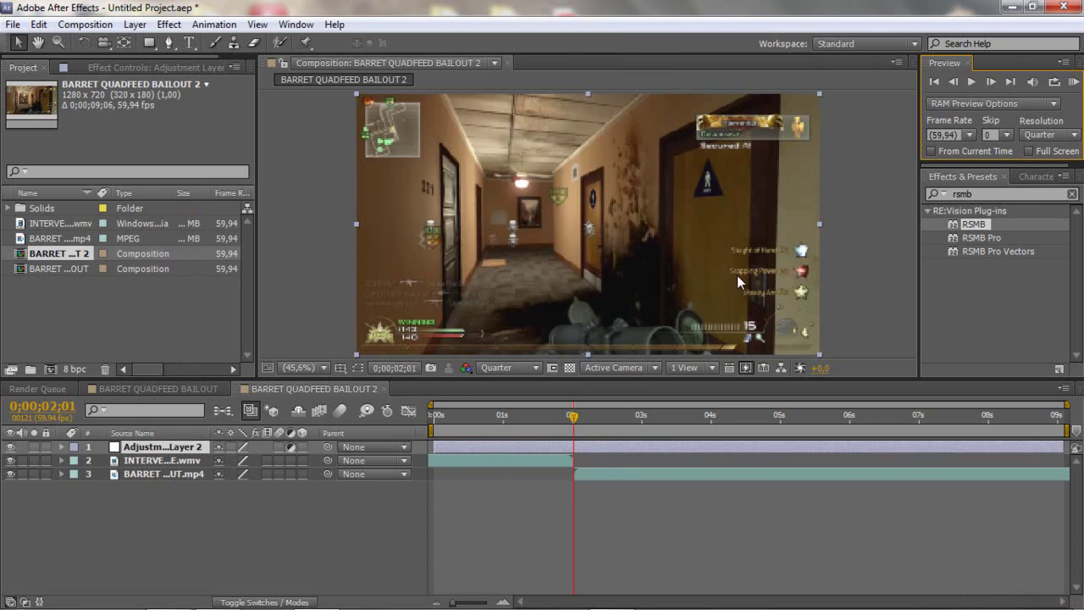
click(604, 443)
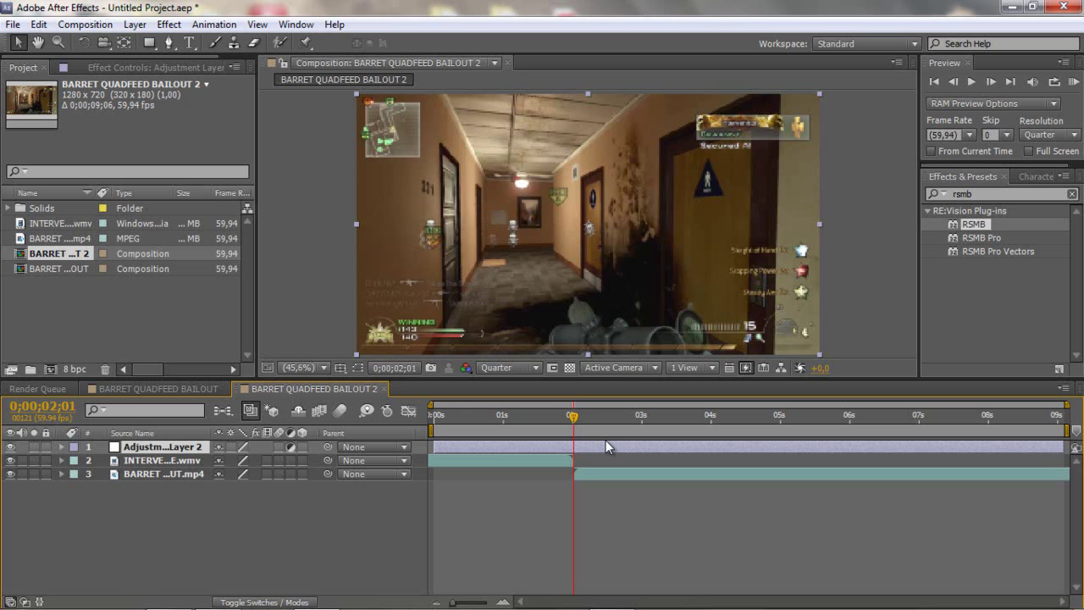
Step: Split the adjustment layer at 0;00;01;01 and delete the part before it
key(shift+Page_Up)
key(shift+Page_Up)
key(shift+Page_Up)
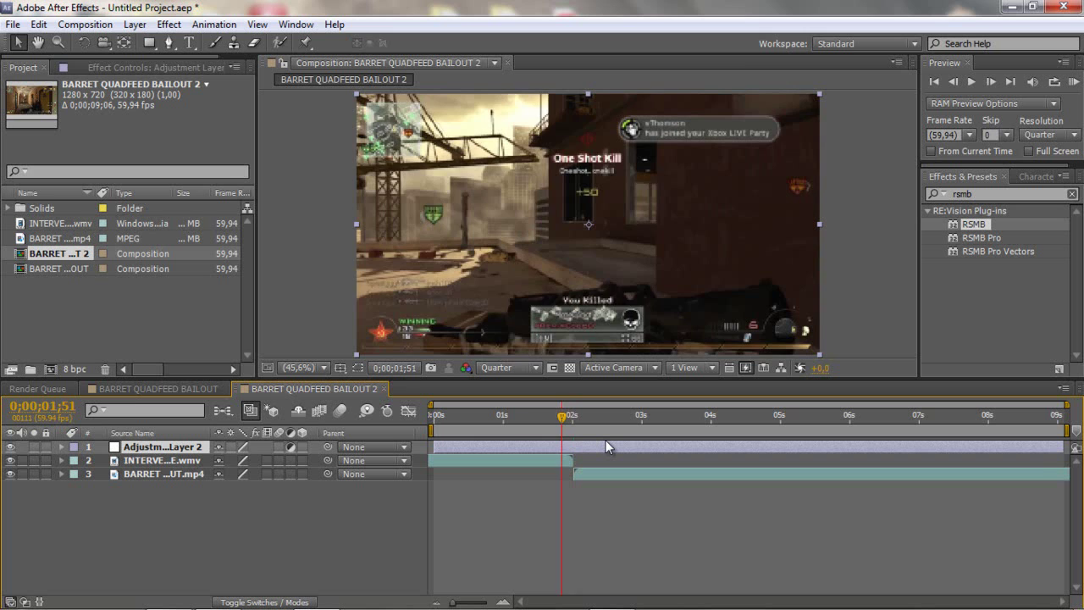
key(shift+Page_Up)
key(shift+Page_Up)
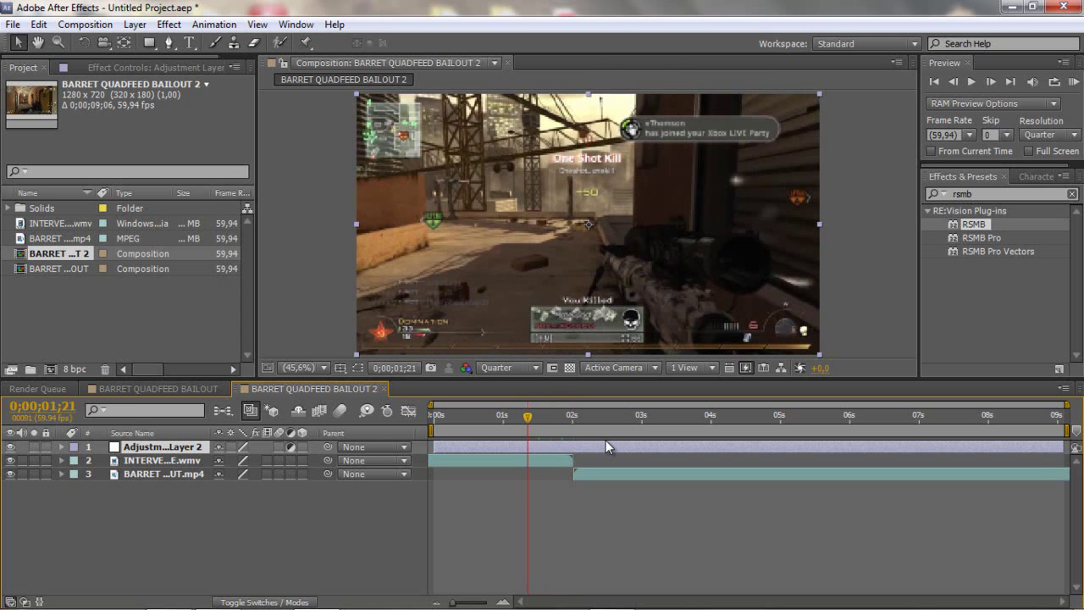
key(shift+Page_Up)
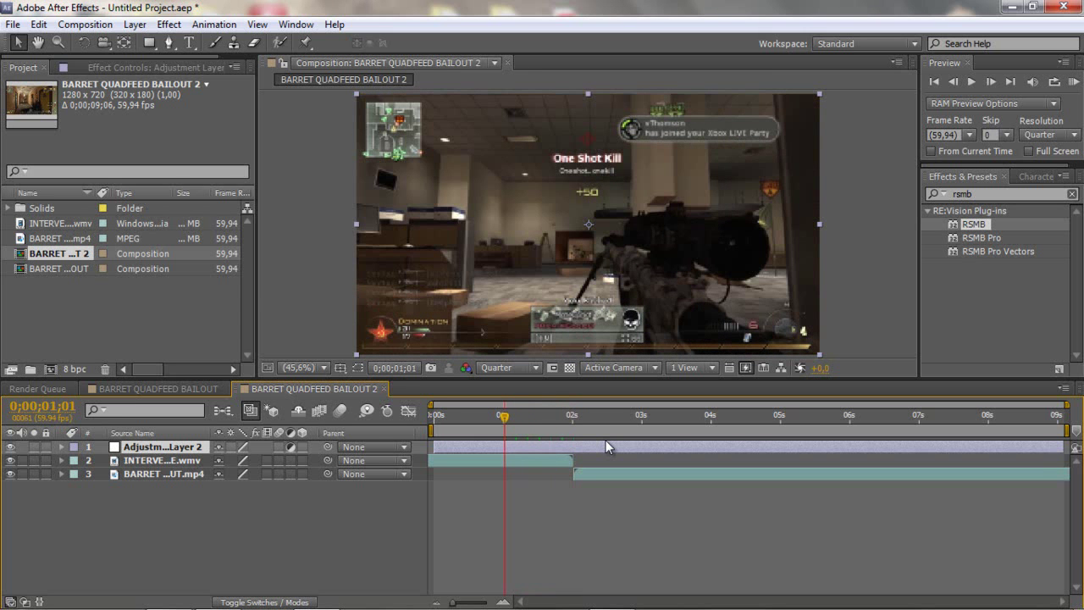
key(ctrl+shift+d)
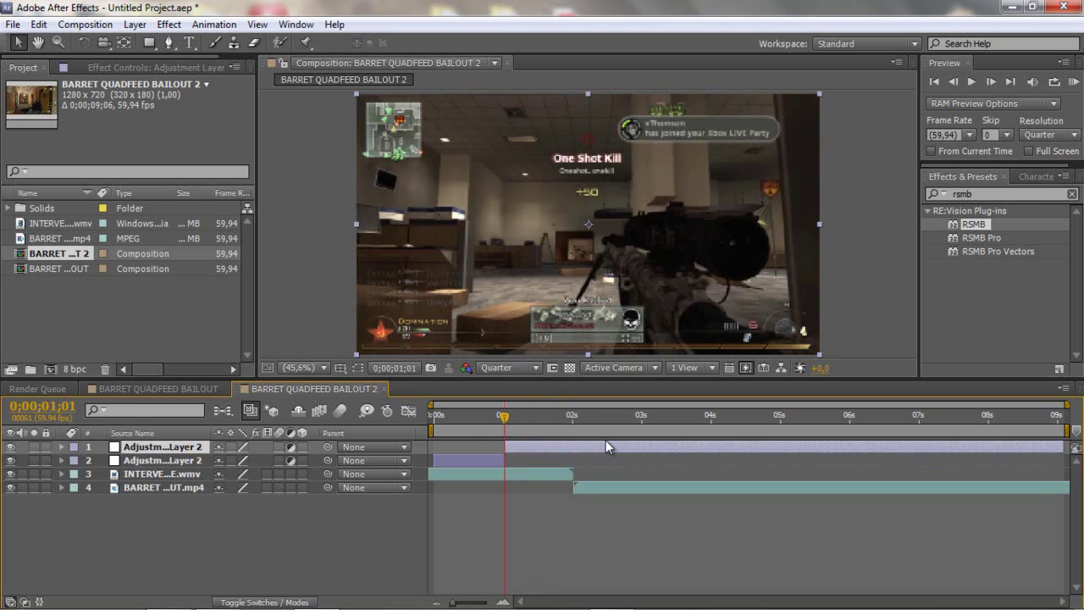
click(479, 457)
key(Delete)
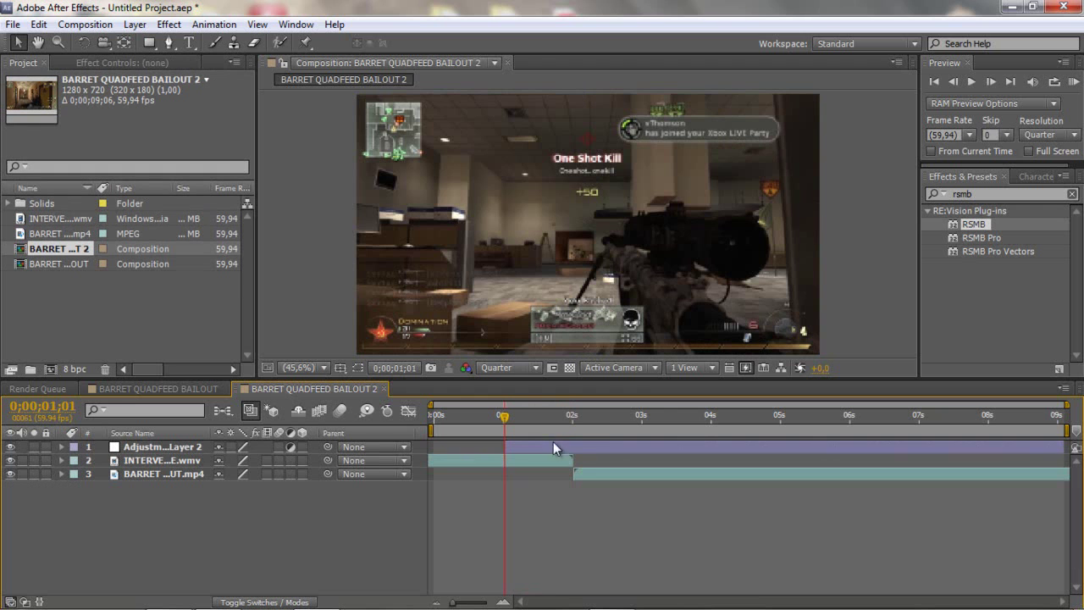
Step: Split the adjustment layer near 3 seconds and delete the part after it
click(571, 421)
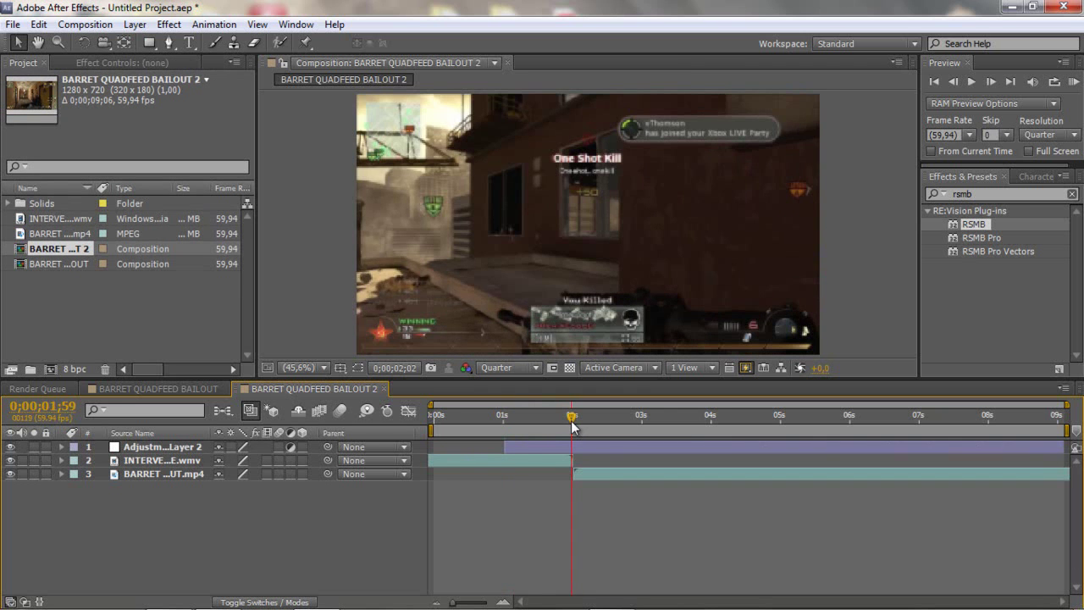
click(574, 420)
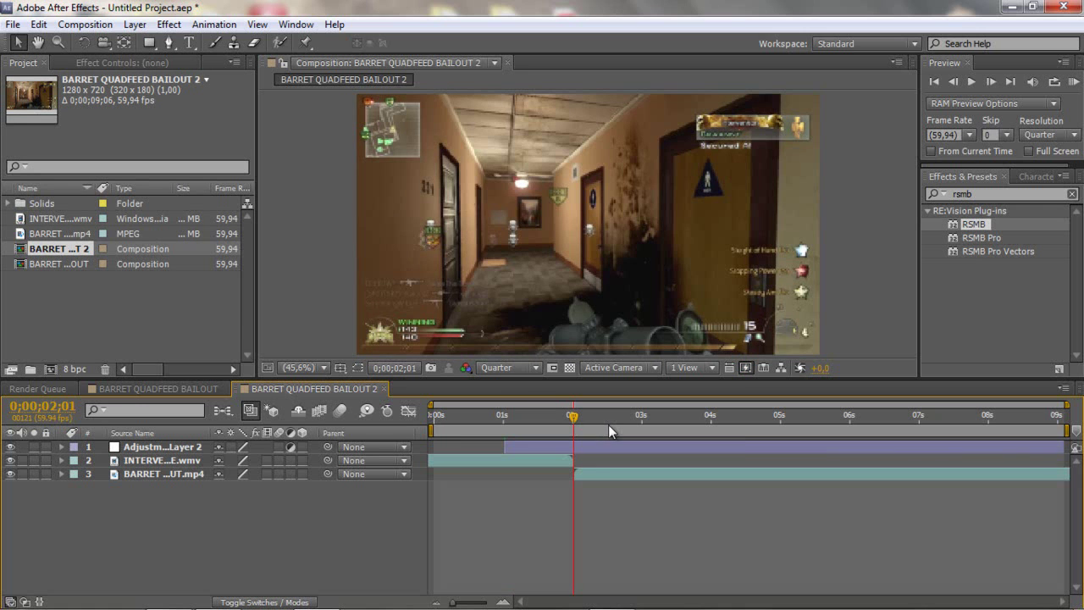
key(shift+Page_Down)
key(shift+Page_Down)
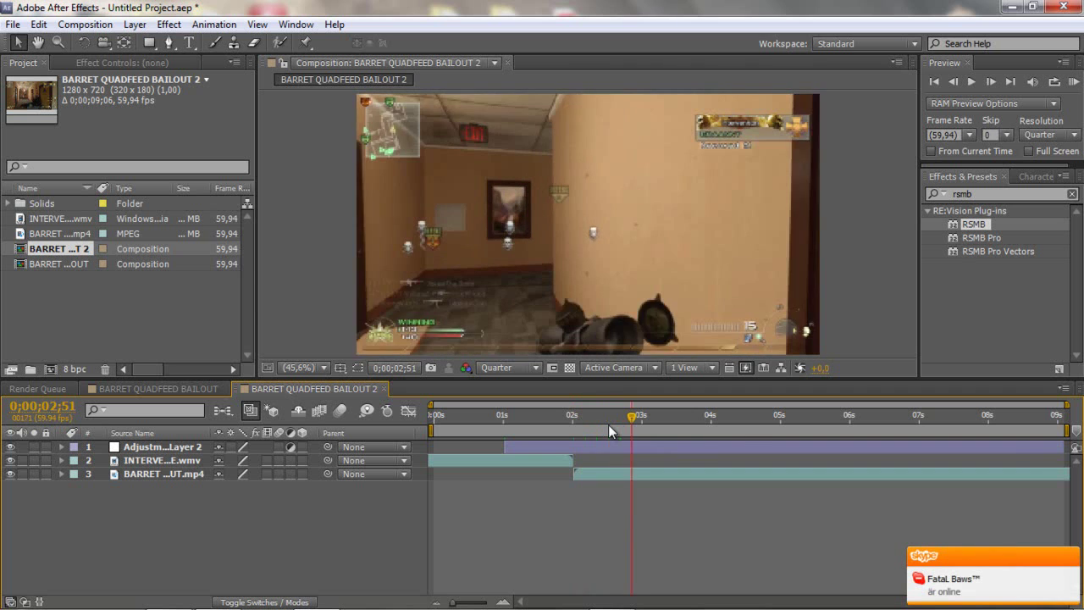
key(shift+Page_Down)
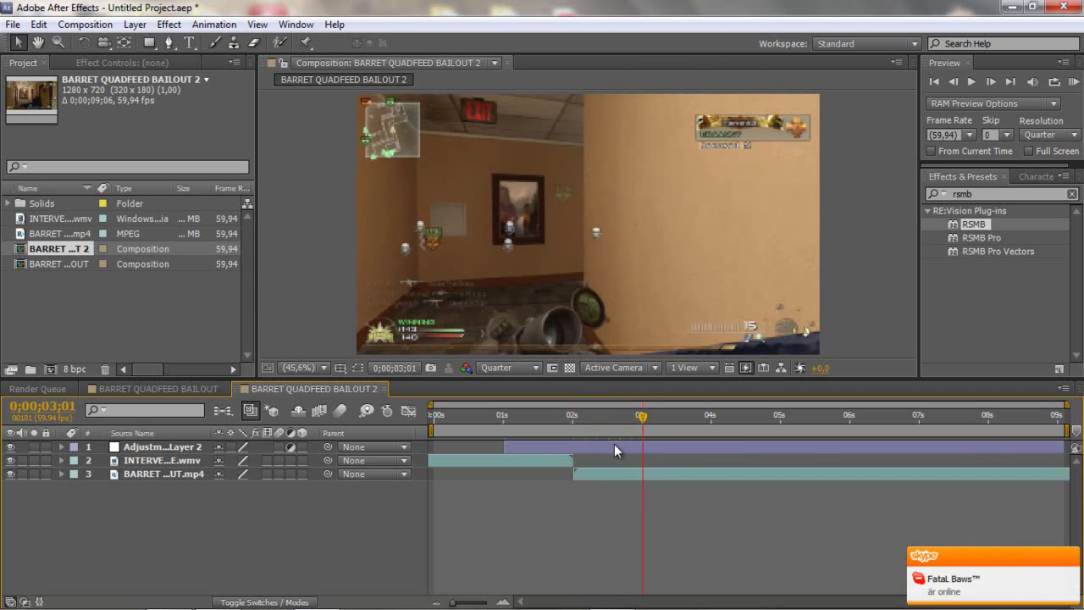
click(614, 444)
key(ctrl+shift+d)
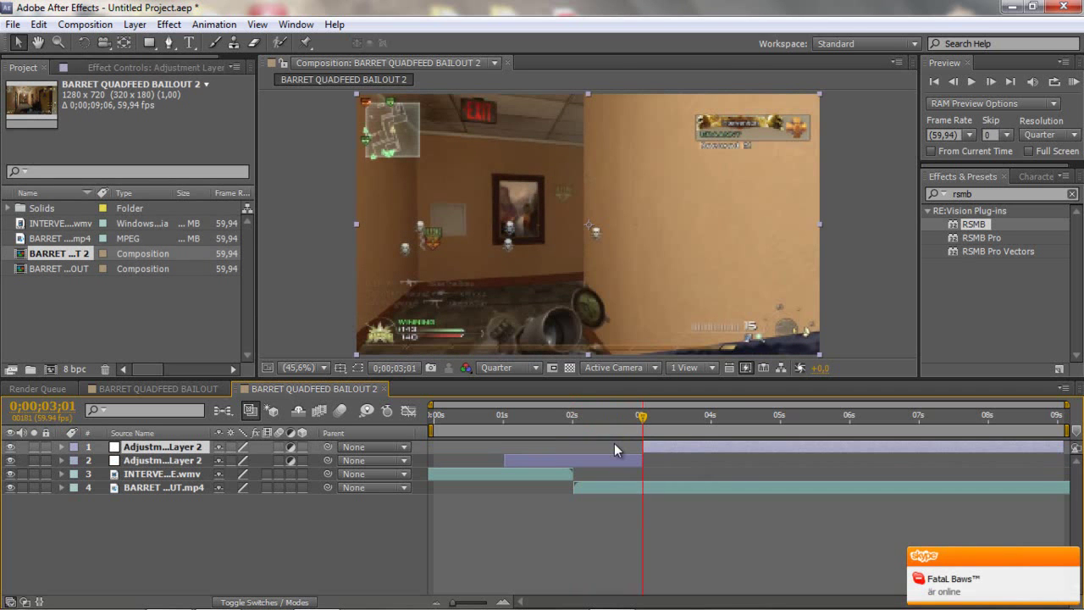
key(Delete)
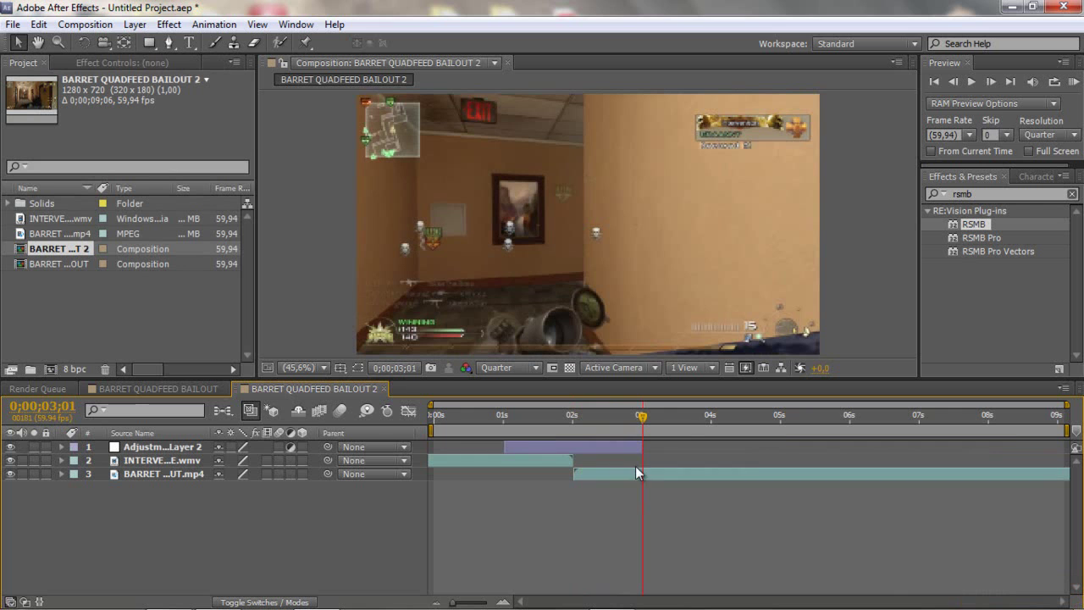
click(610, 451)
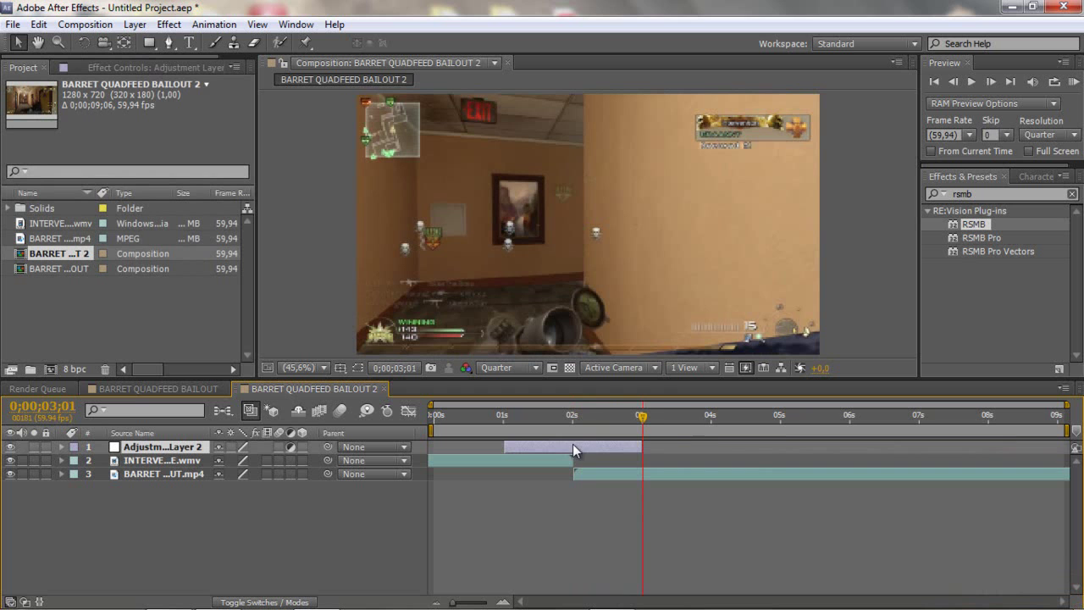
Step: Search 'offset' and apply the Offset effect to the adjustment layer
click(998, 198)
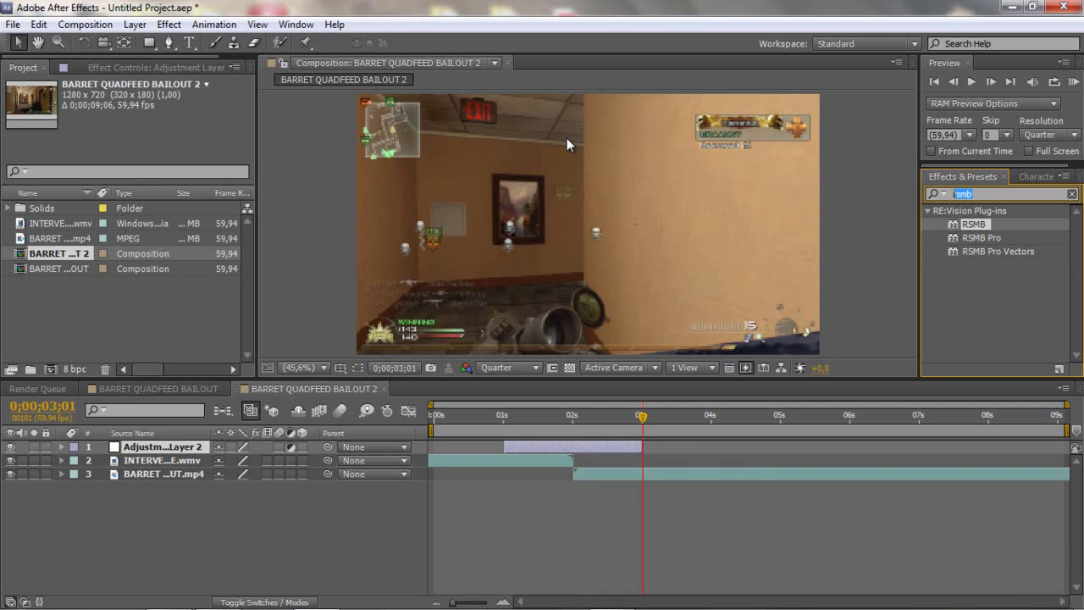
text(off)
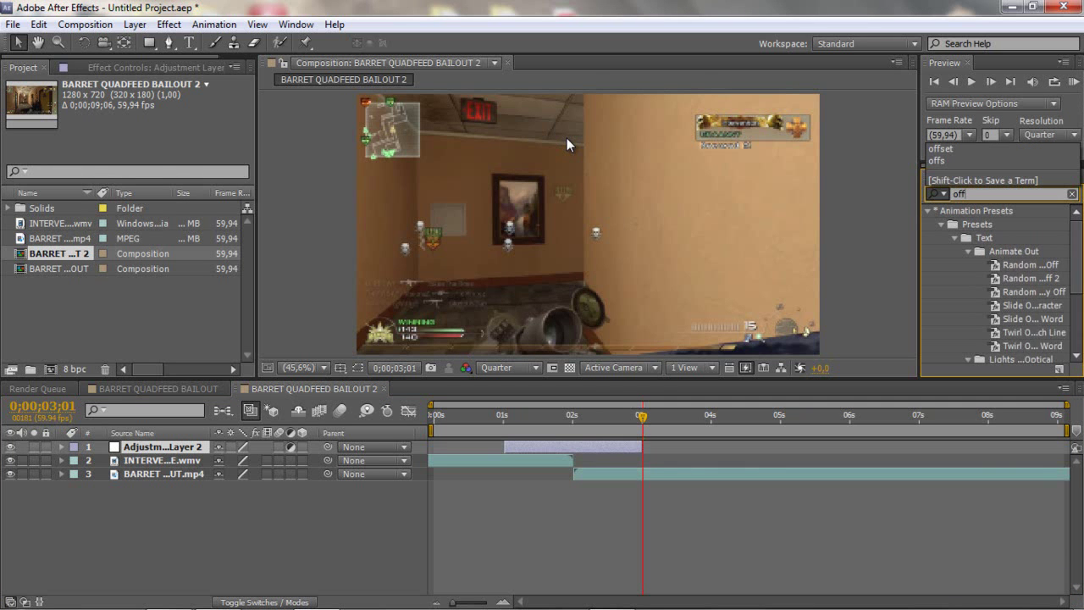
text(est)
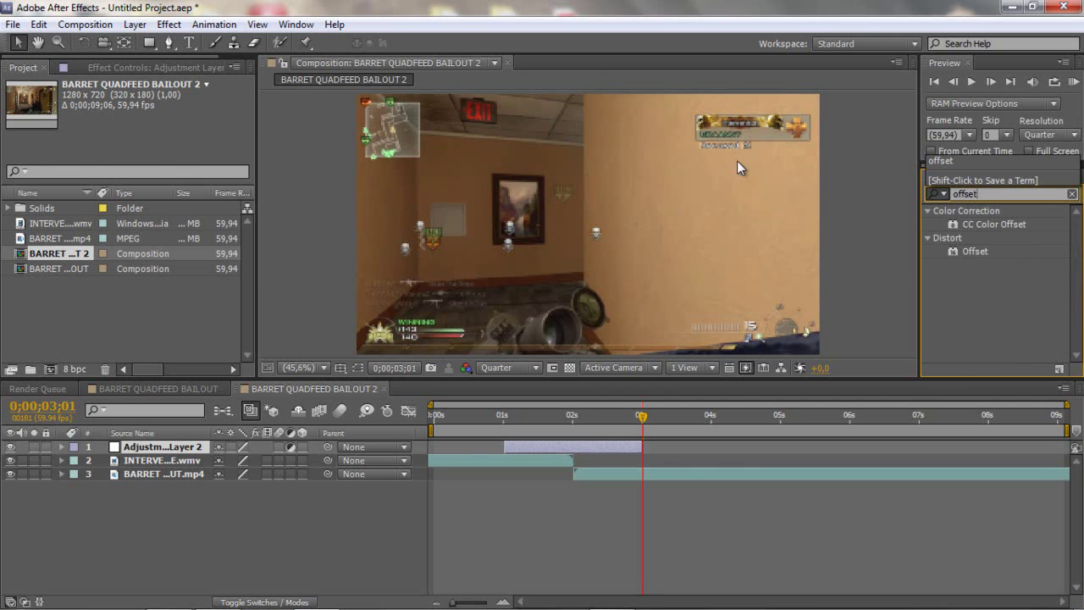
drag(971, 251, 570, 449)
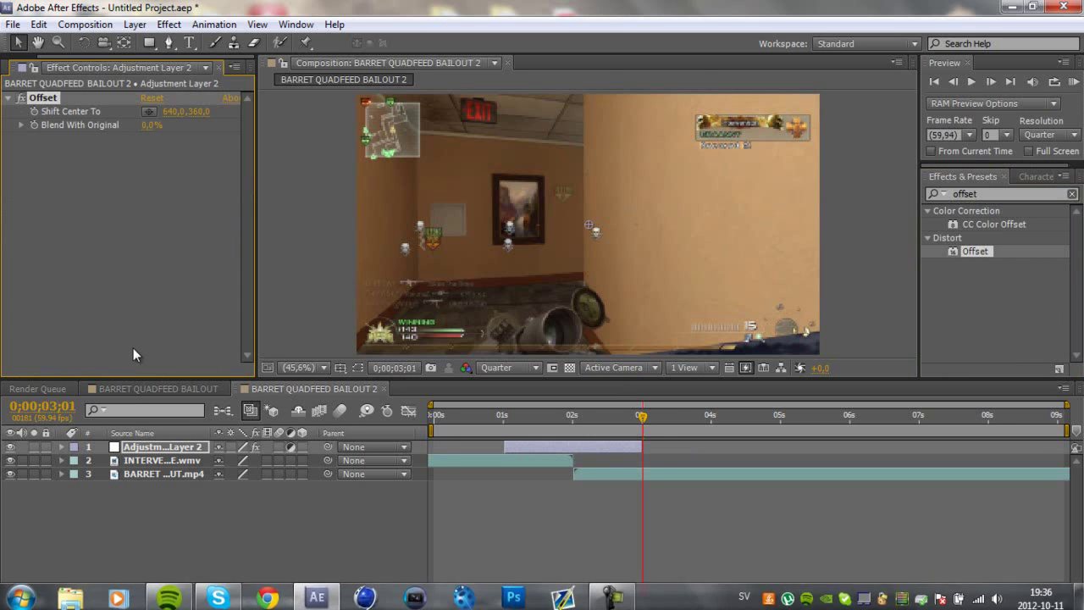
Step: At 1 second, enable Shift Center To keyframing and set its vertical value to 3240
click(504, 415)
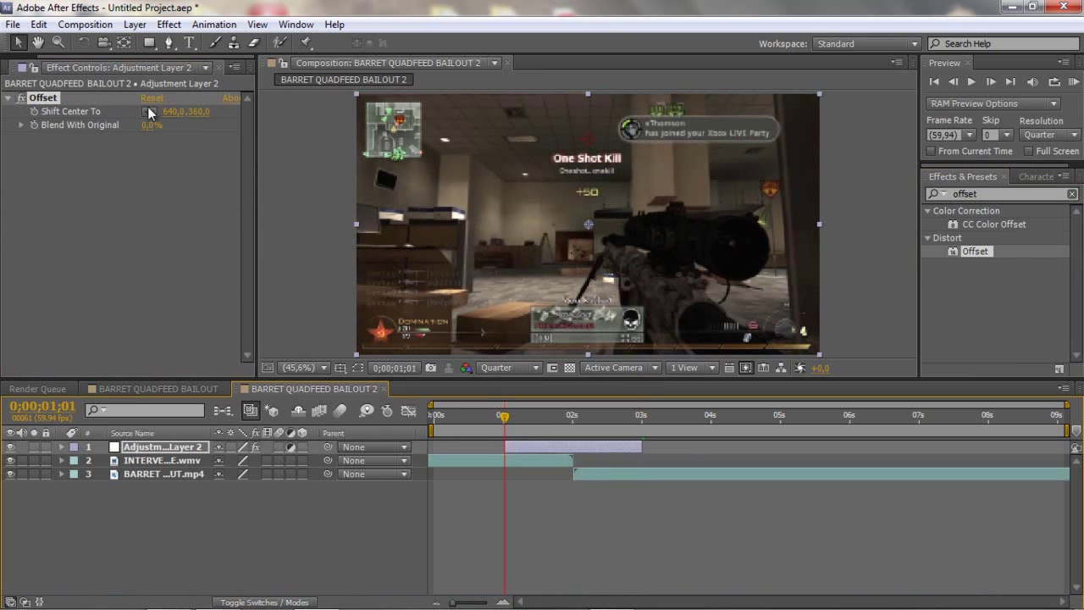
click(35, 112)
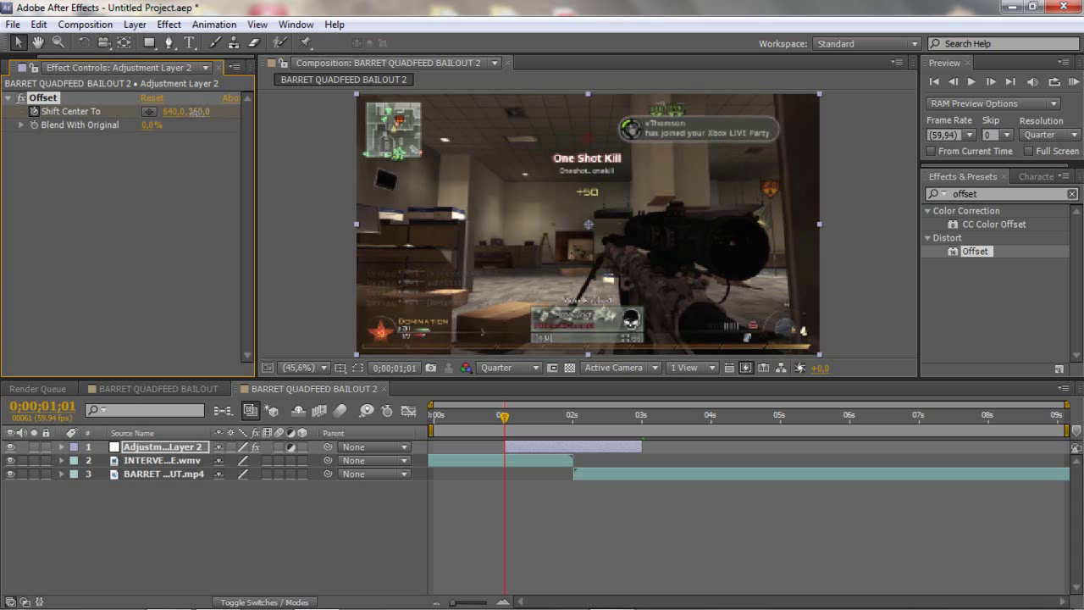
click(200, 113)
click(204, 131)
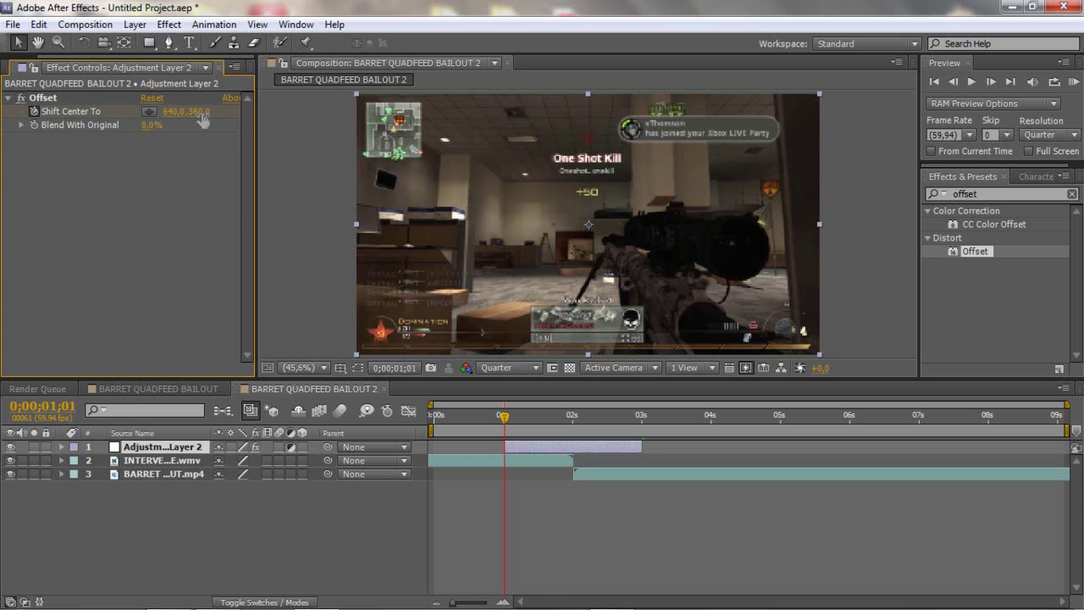
click(201, 113)
click(211, 113)
drag(202, 117, 643, 170)
key(ctrl+z)
click(197, 111)
key(Return)
Step: Set the second Shift Center To vertical keyframe at exactly 3 seconds and scrub the slide
click(640, 421)
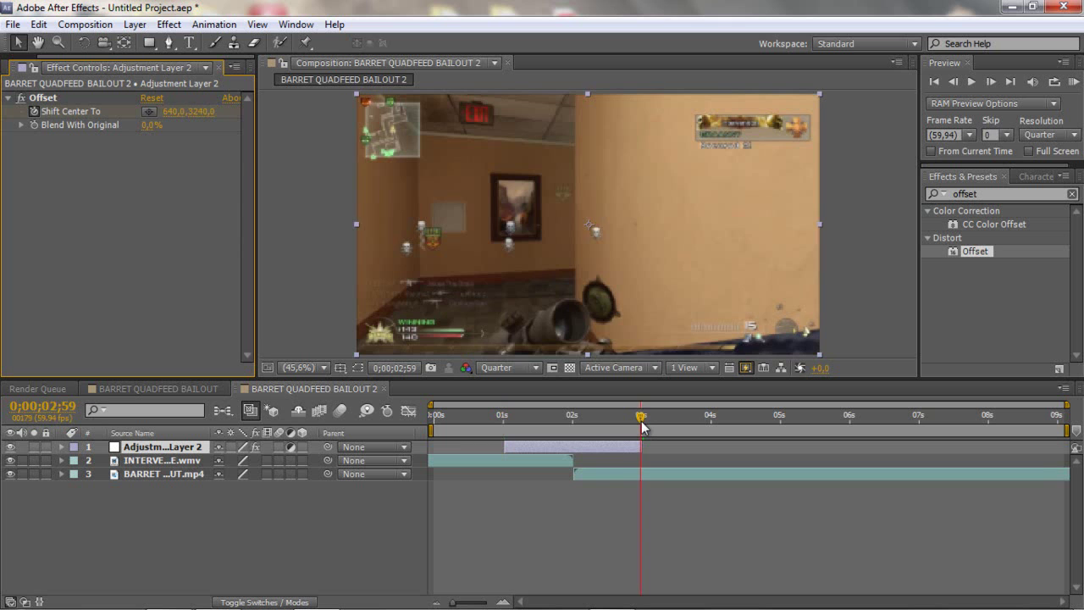
drag(641, 425, 643, 425)
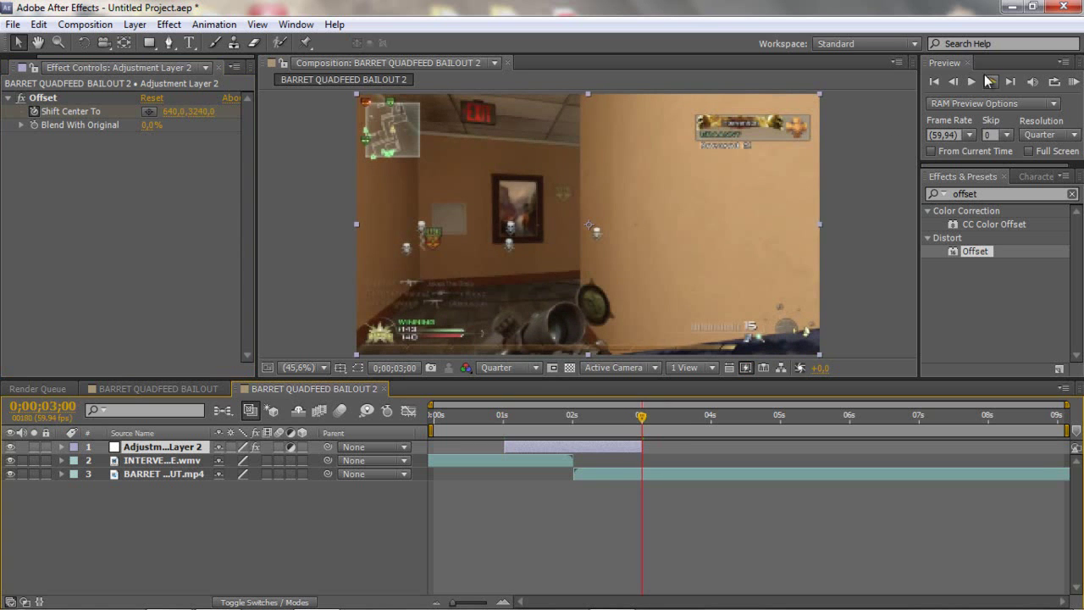
click(971, 84)
click(952, 82)
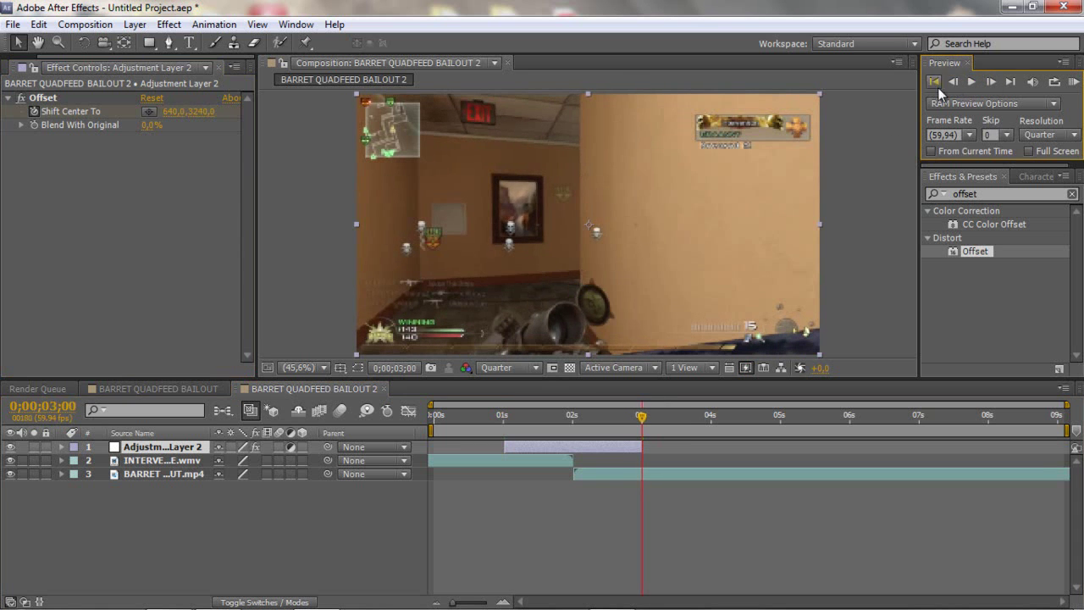
click(200, 112)
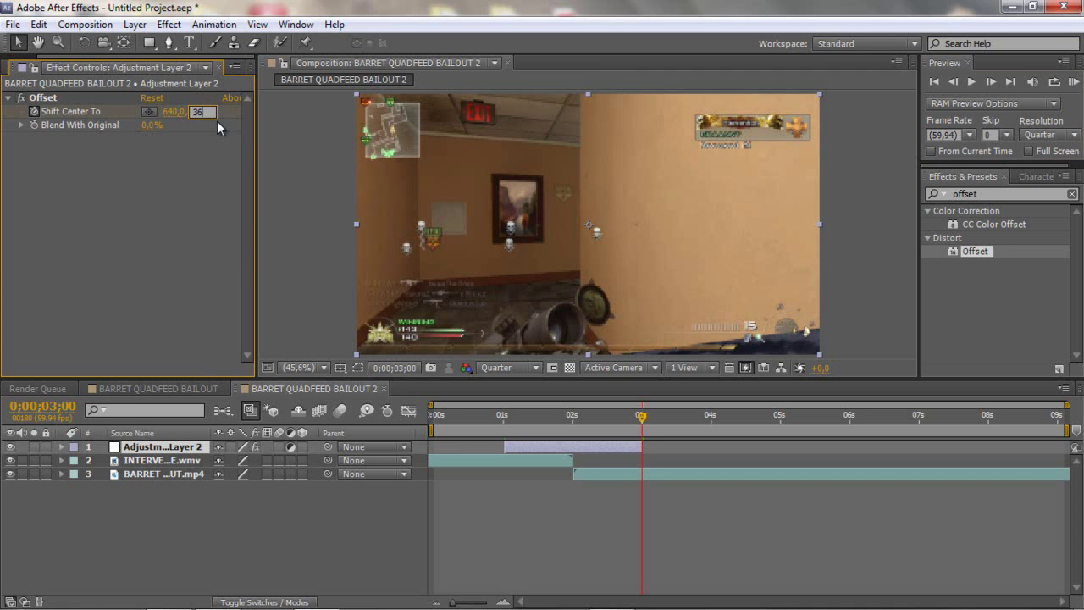
key(u)
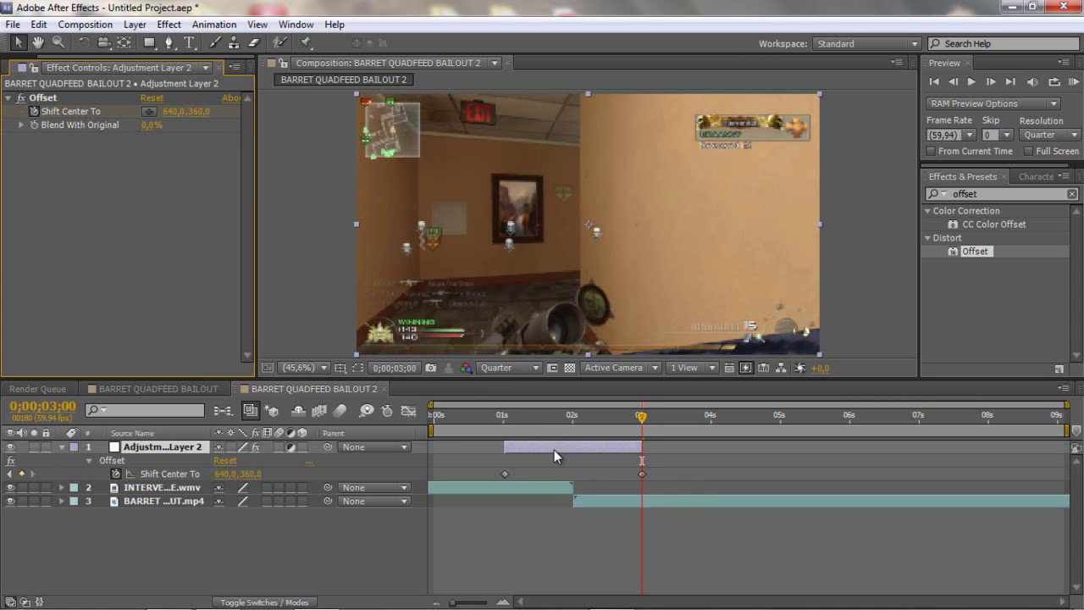
key(u)
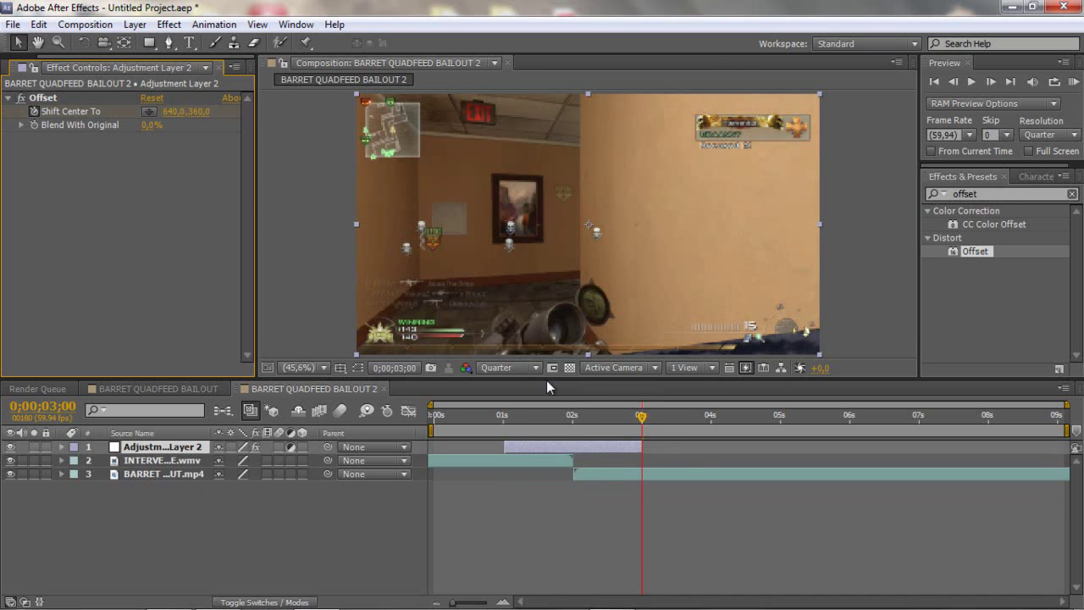
drag(507, 411, 527, 426)
Step: Search 'dir' and apply Directional Blur to the adjustment layer
click(1010, 191)
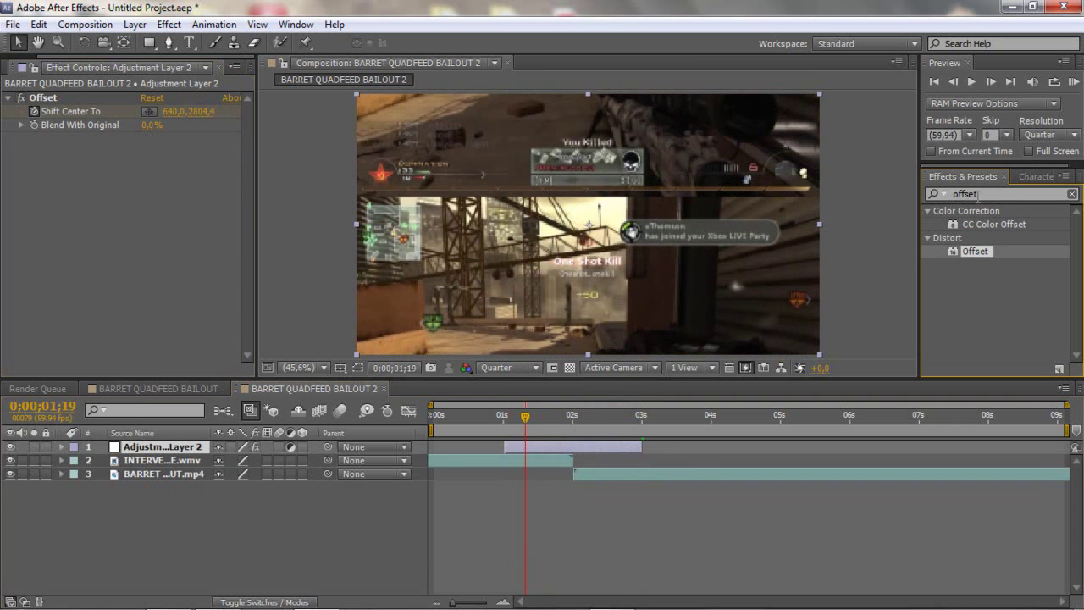
double_click(979, 194)
text(dir)
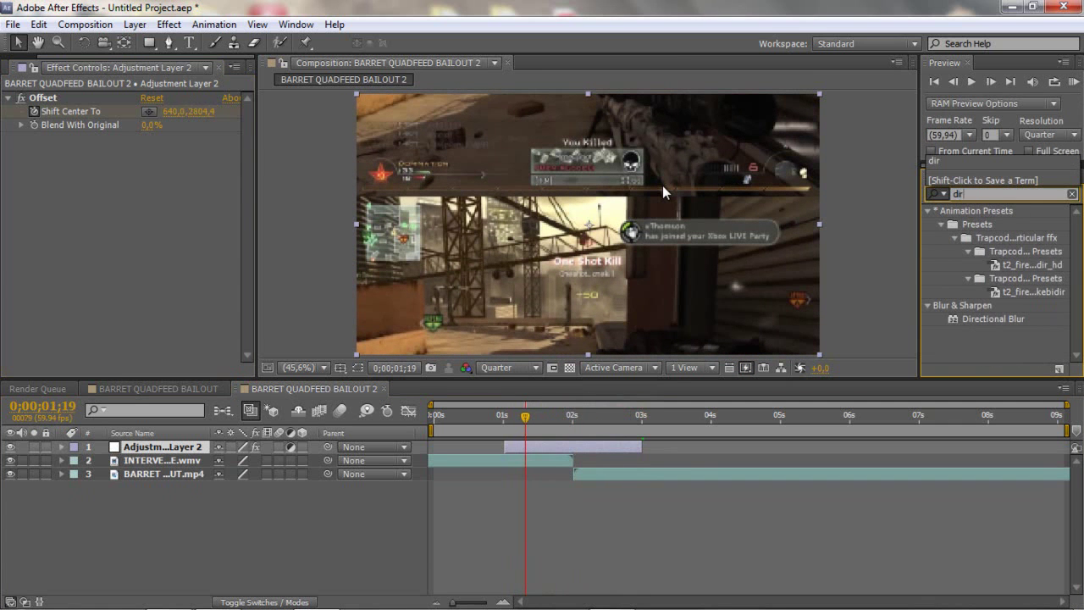
drag(994, 326, 581, 446)
Step: Keyframe Blur Length at 0 at 1 second and 25 at 2 seconds
drag(514, 426, 504, 424)
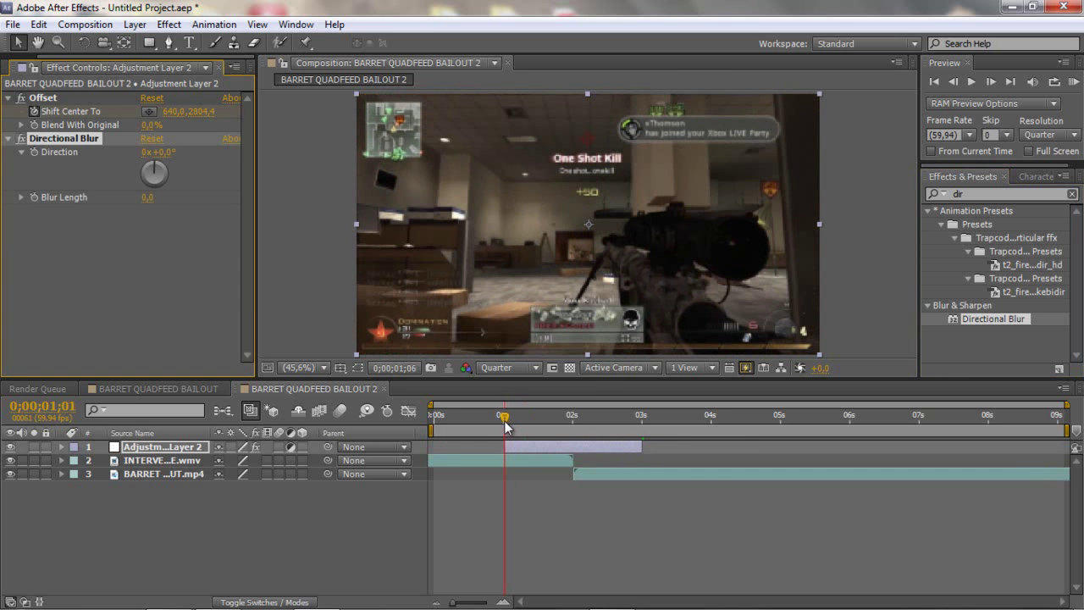
click(971, 81)
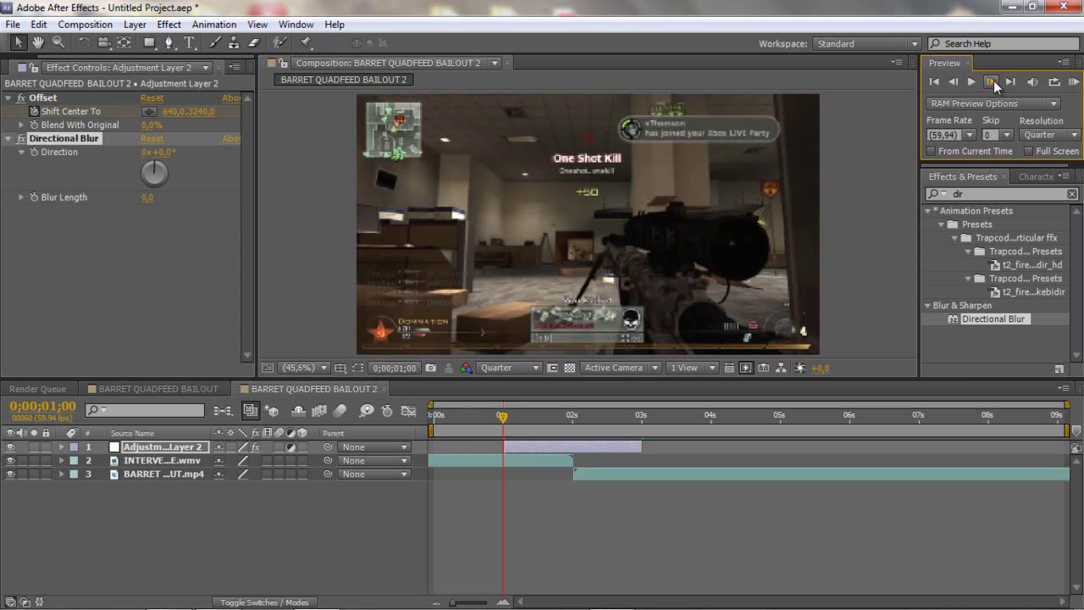
click(33, 200)
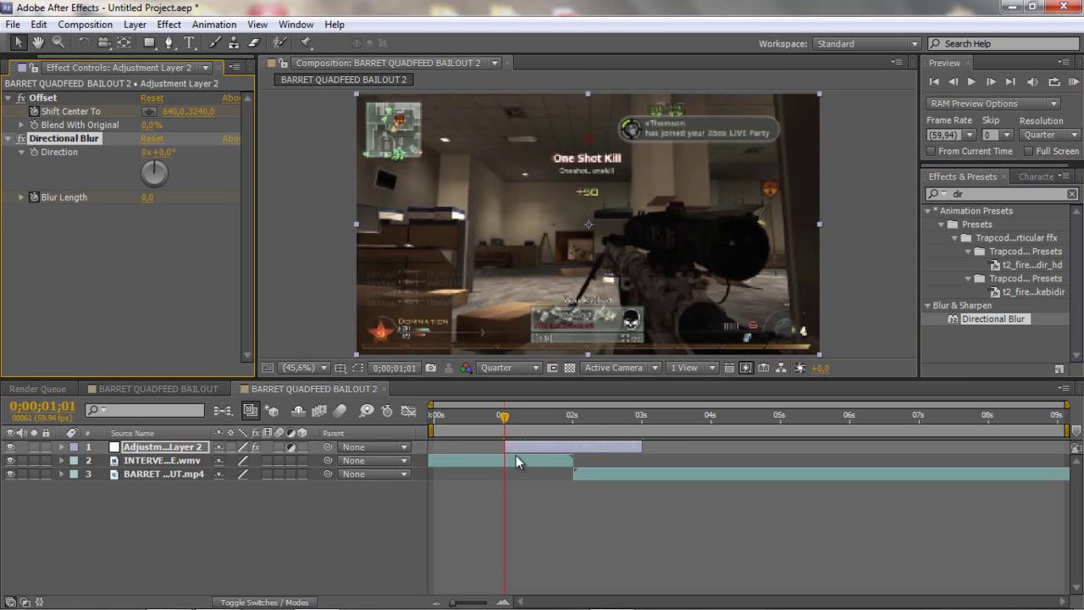
click(575, 424)
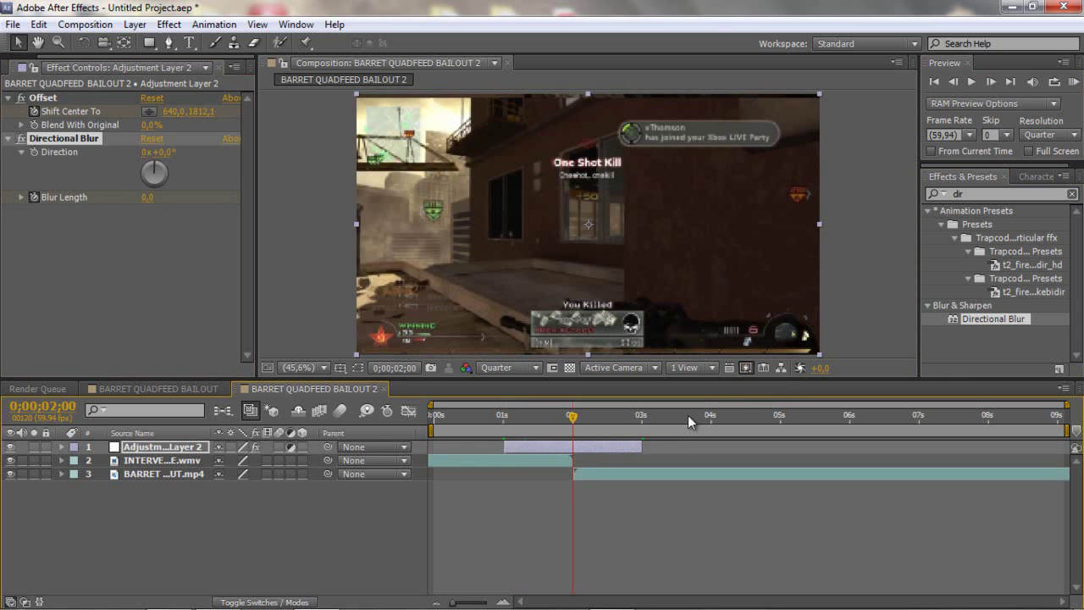
click(573, 419)
click(148, 198)
key(Return)
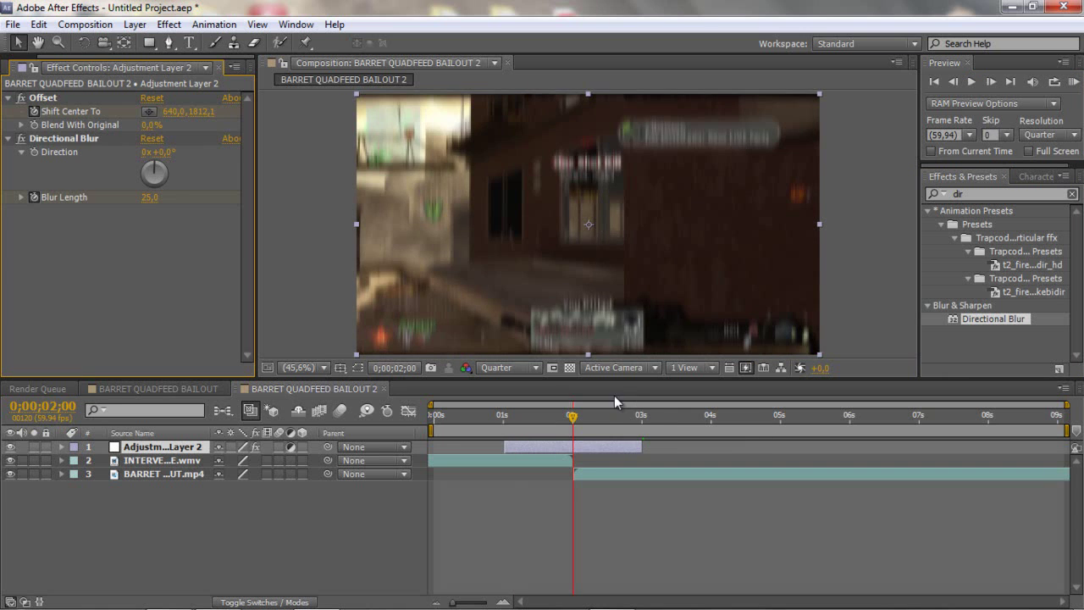
Step: Set Blur Length back to 0 at 3 seconds
click(643, 420)
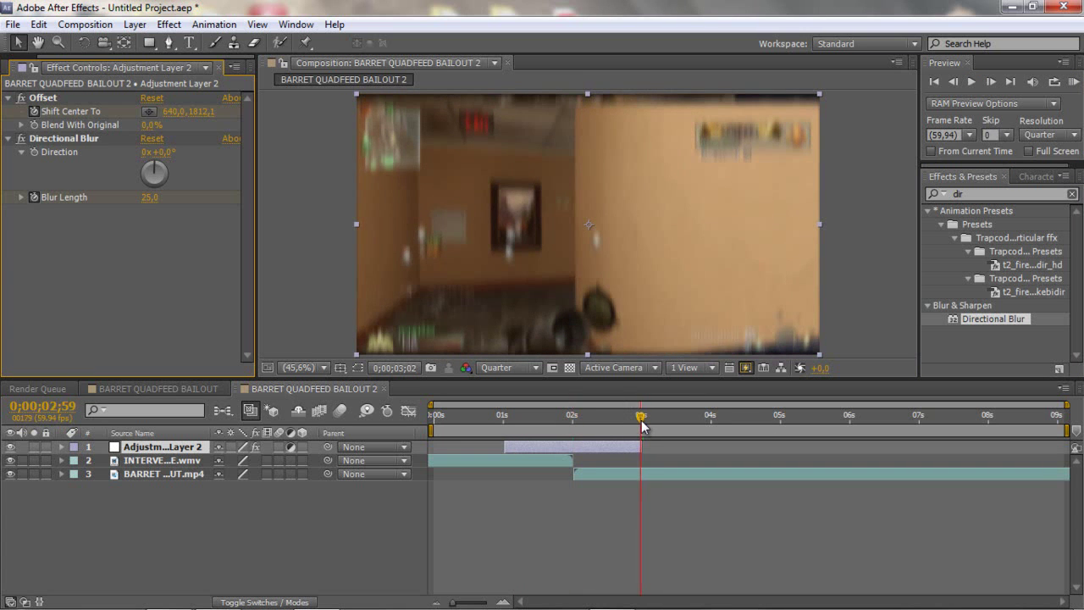
click(990, 82)
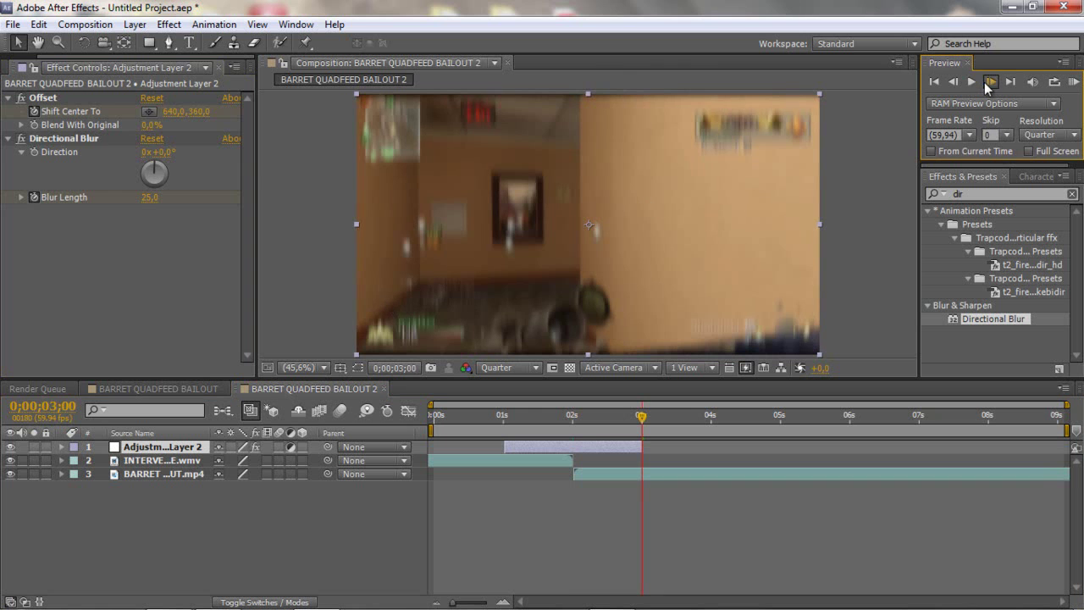
click(150, 197)
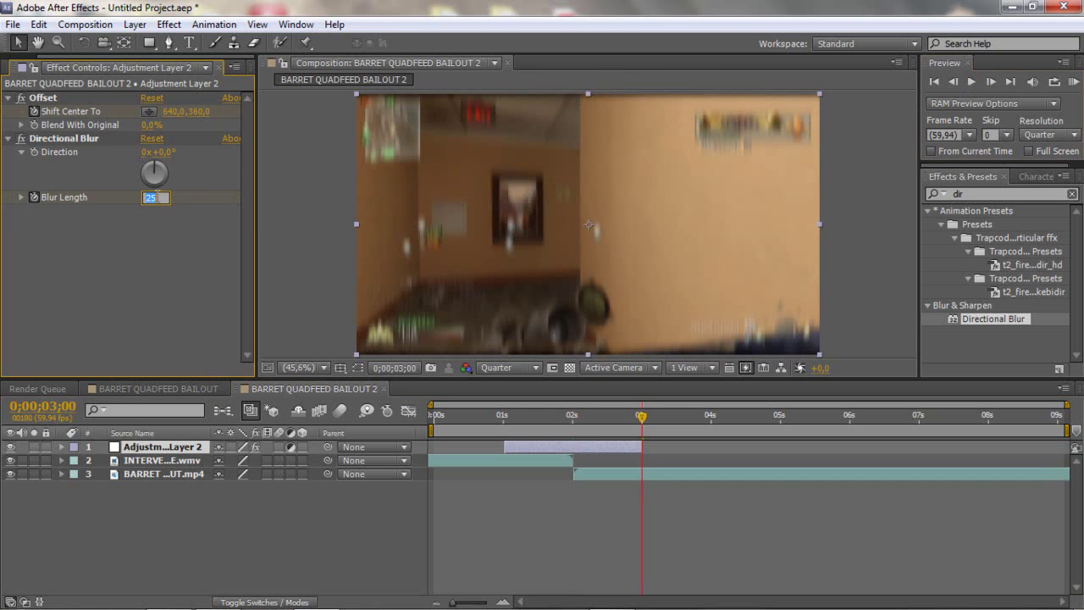
text(0)
key(Return)
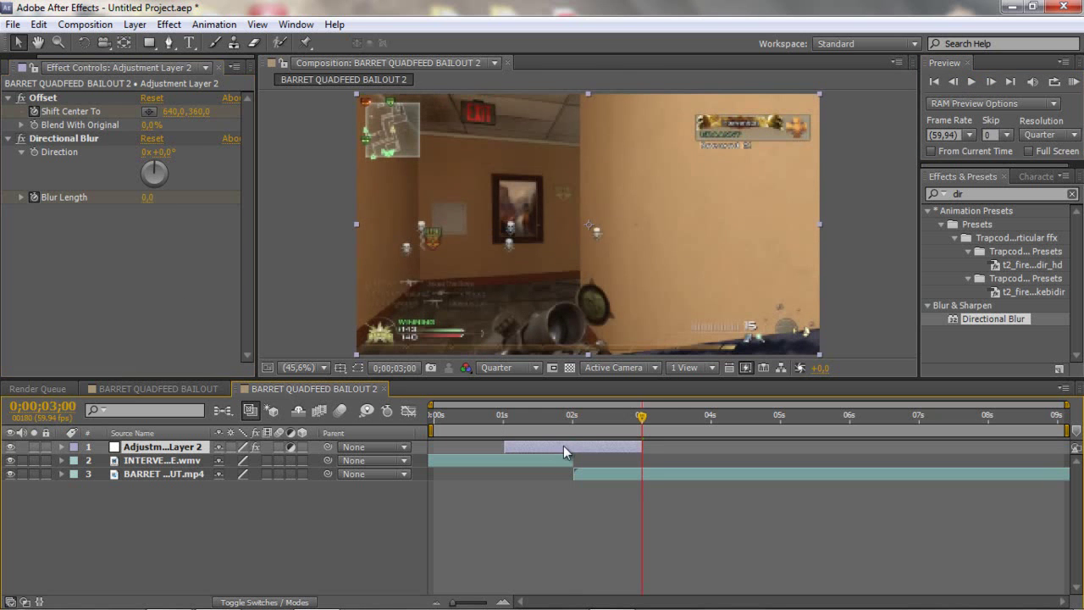
click(1002, 194)
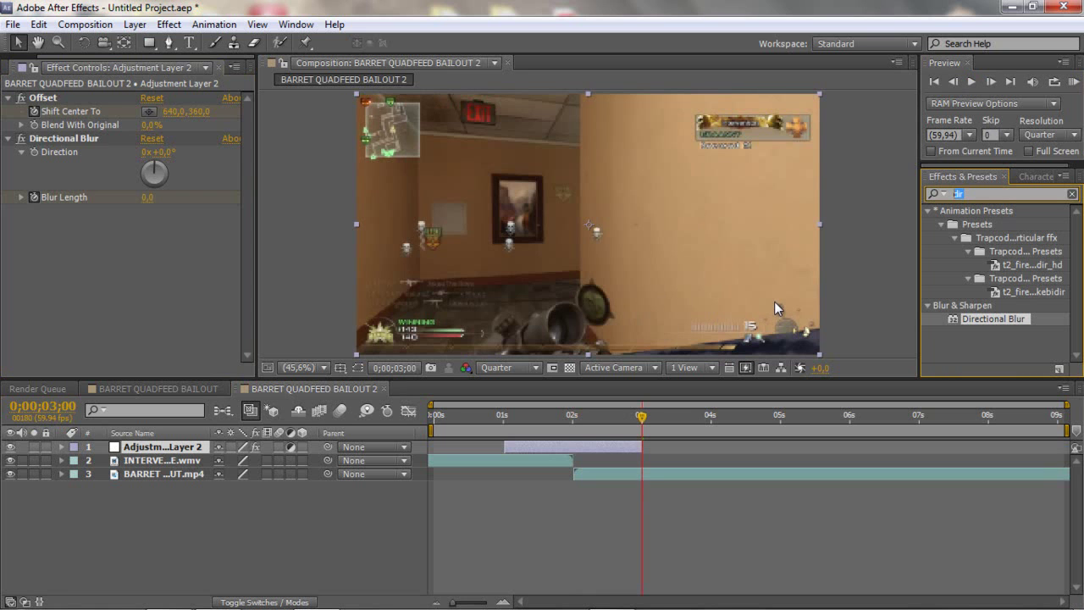
Step: Apply RSMB from an 'rsmb' search, set Blur Amount 0,25, and check frames near 2 seconds
text(rsmb)
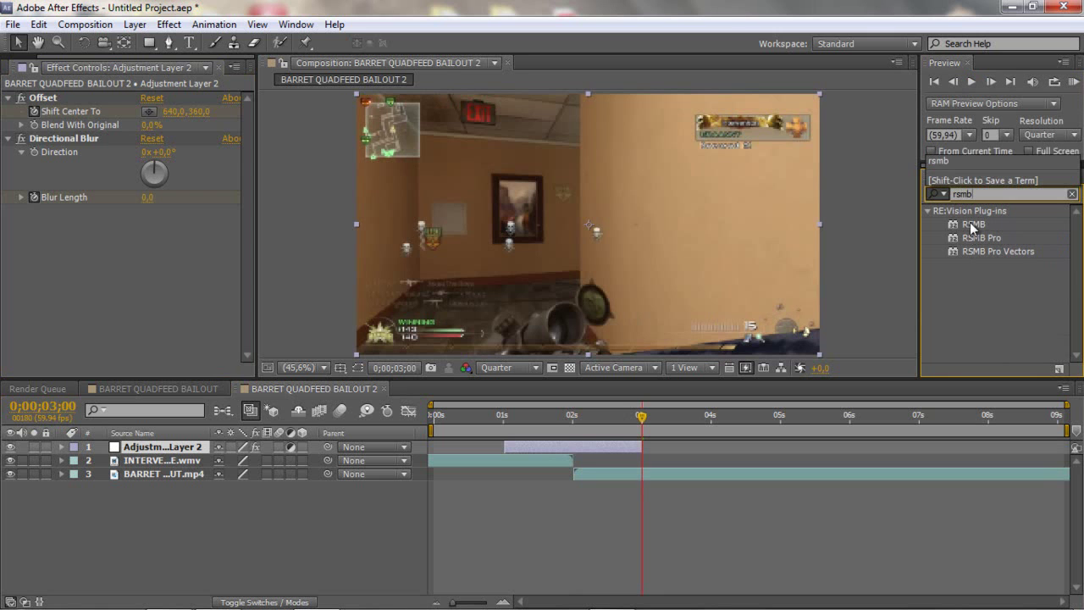
drag(973, 227, 605, 444)
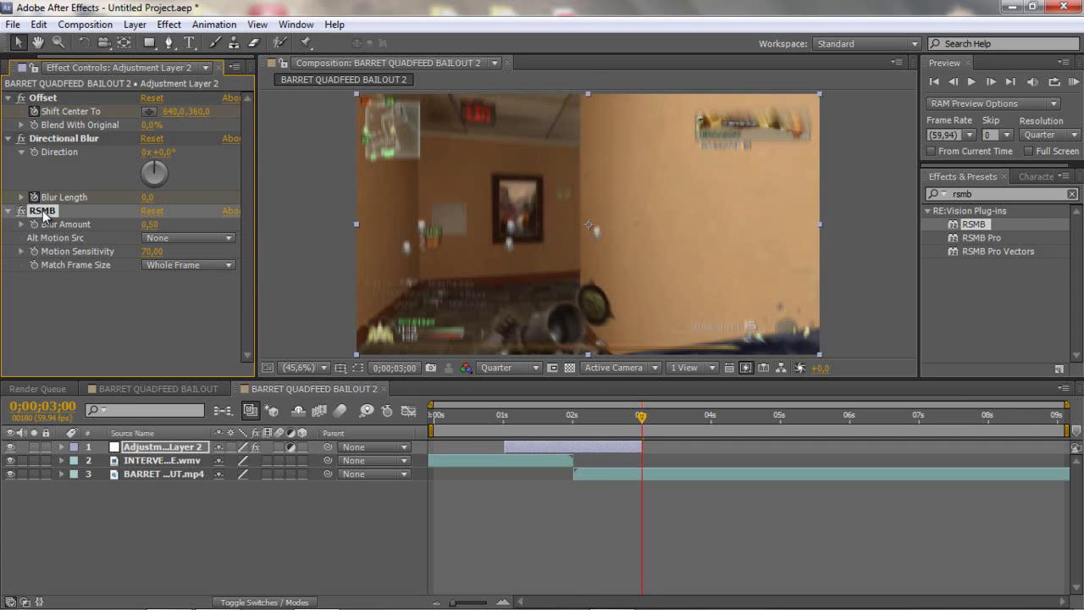
click(150, 224)
text(0,25)
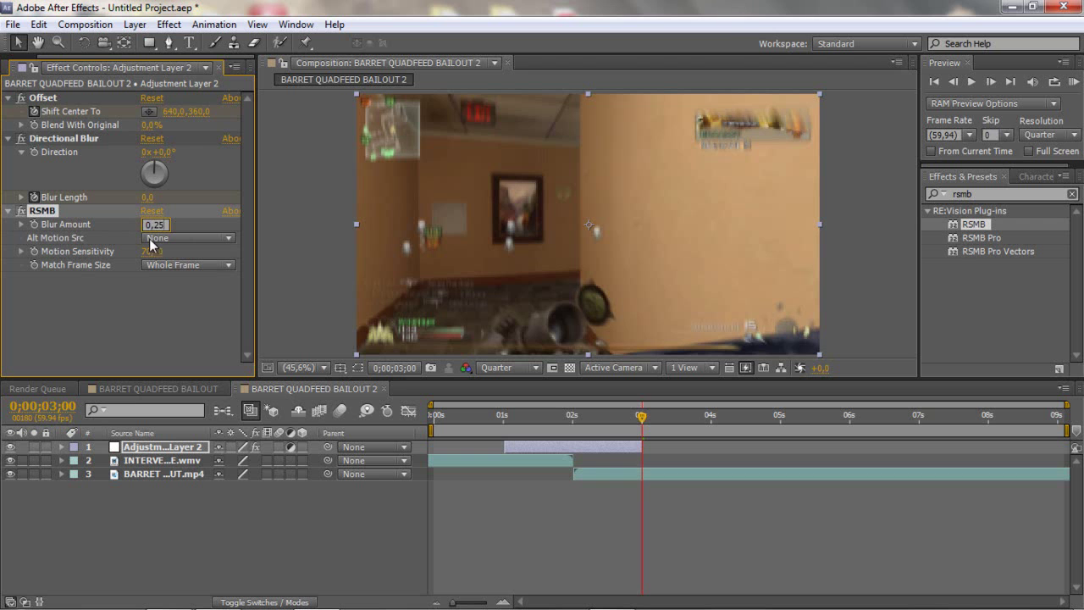
key(Return)
click(556, 415)
key(space)
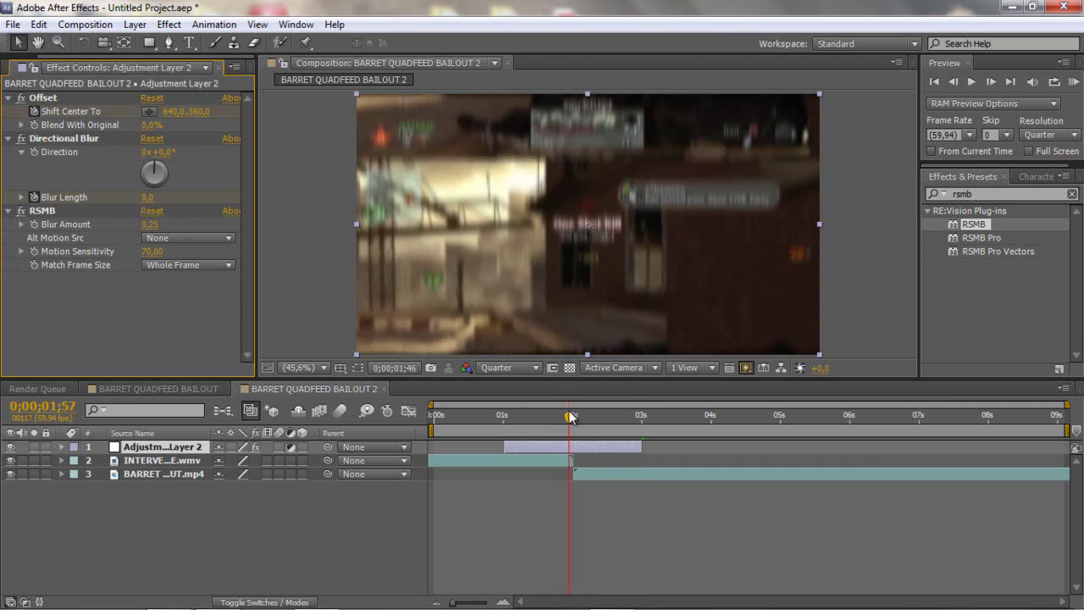
Step: Set both gameplay clip layers to 102% Scale, then collapse their Scale properties
click(171, 470)
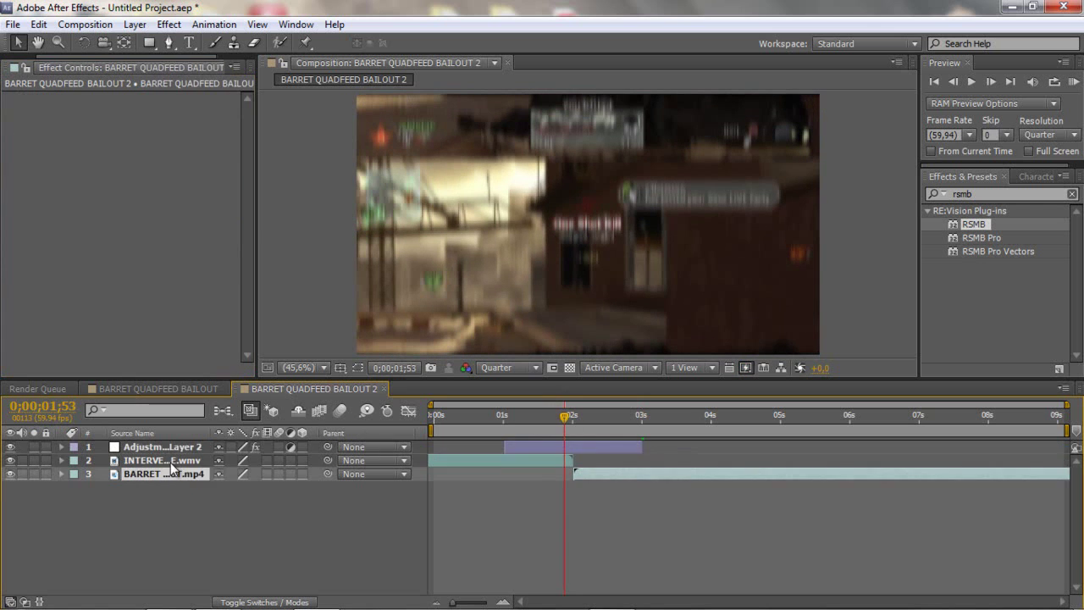
ctrl+click(171, 461)
key(s)
click(238, 473)
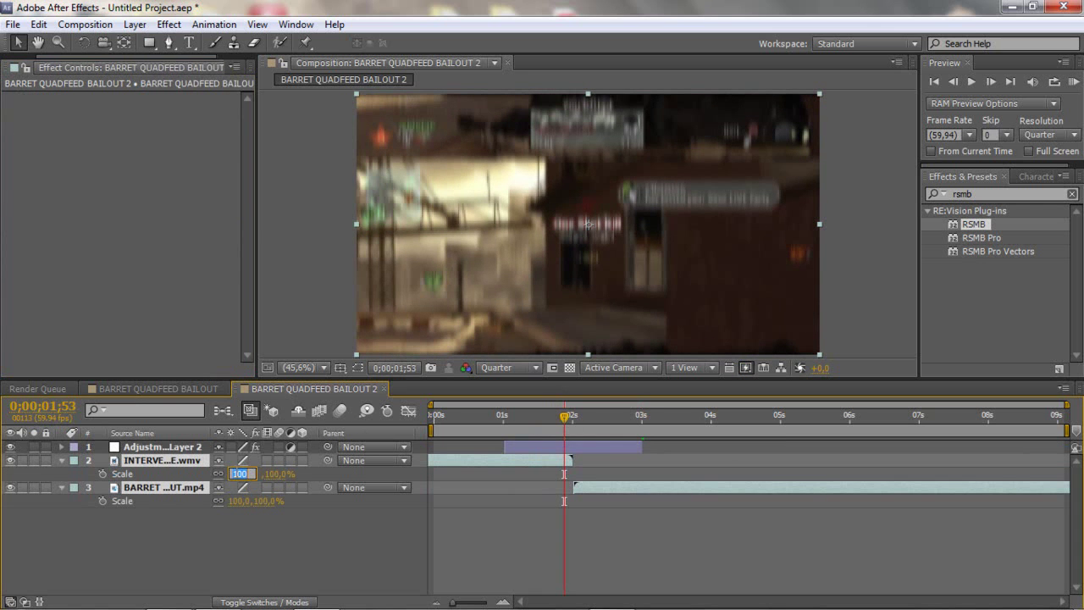
text(19)
text(2)
click(206, 547)
click(65, 461)
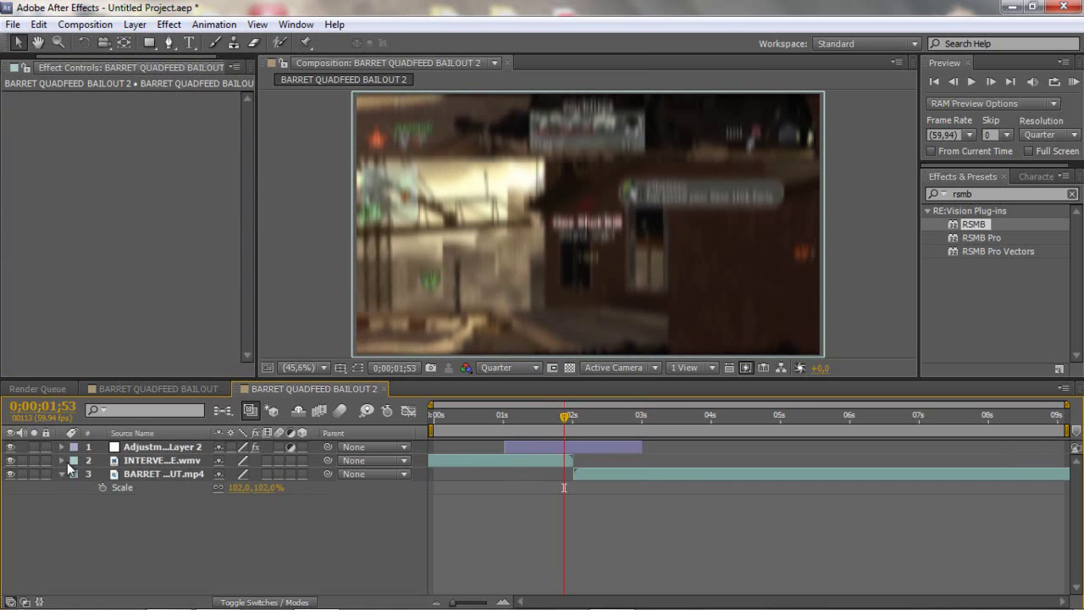
click(147, 451)
click(61, 474)
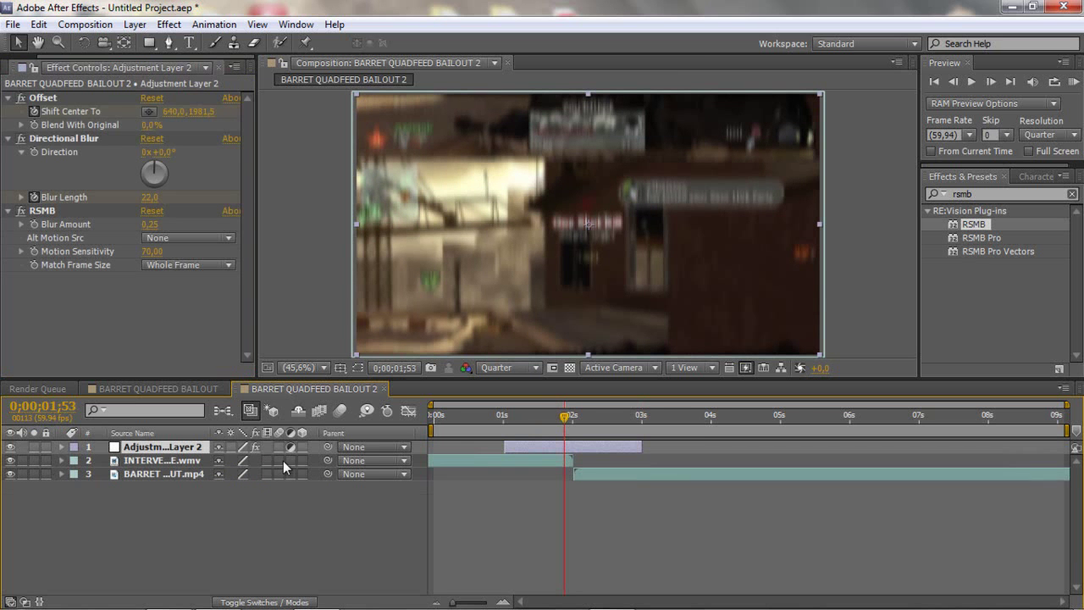
drag(516, 421, 547, 418)
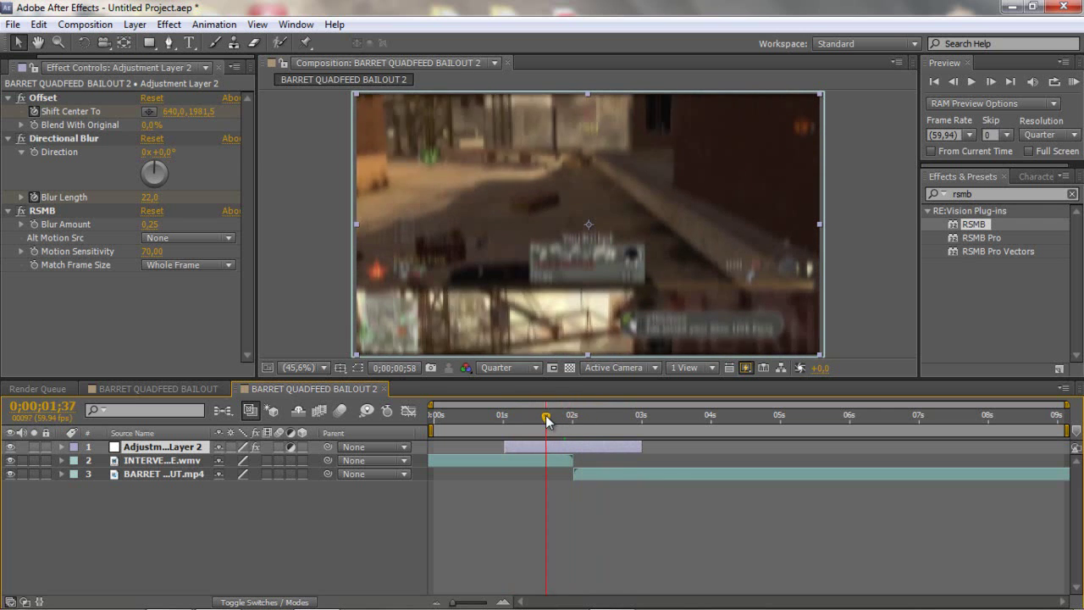
Step: Apply Easy Ease to all five Shift Center To and Blur Length keyframes, then scrub the transition
key(u)
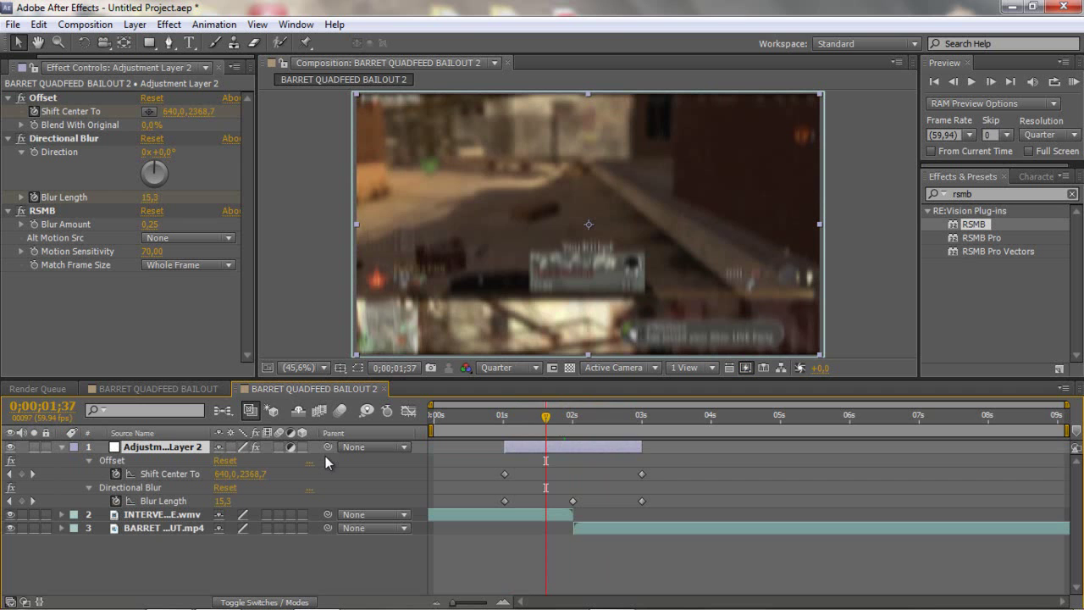
drag(686, 468, 500, 506)
right_click(504, 501)
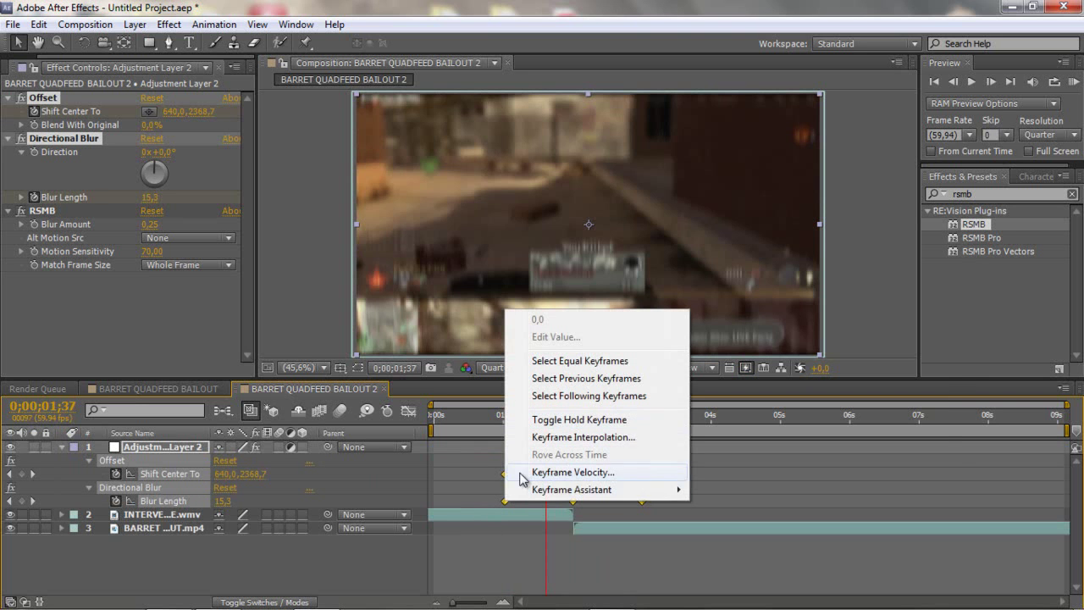
mouse_move(612, 491)
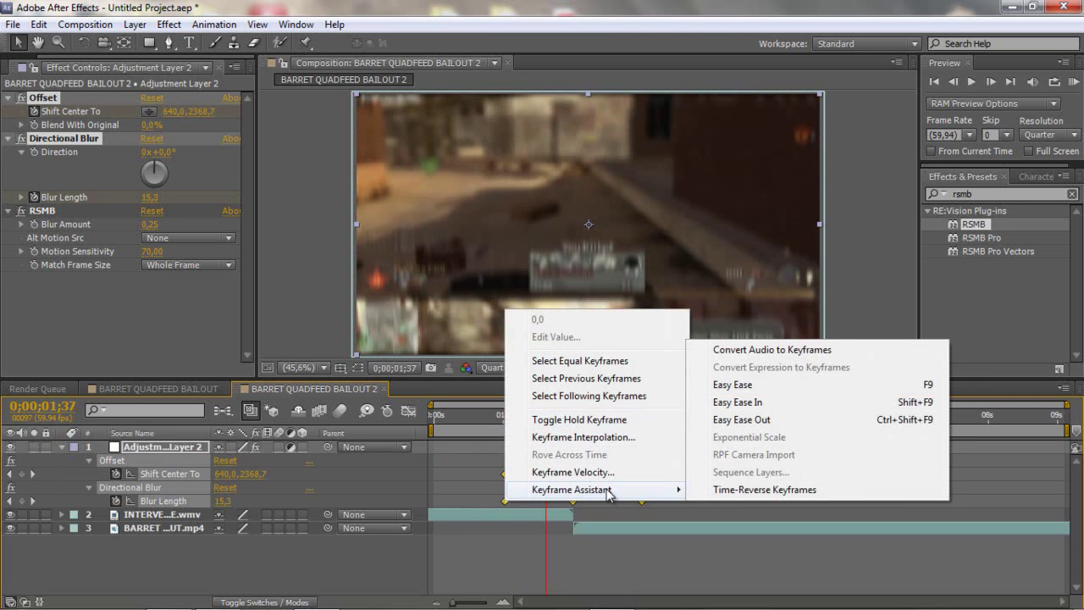
click(747, 386)
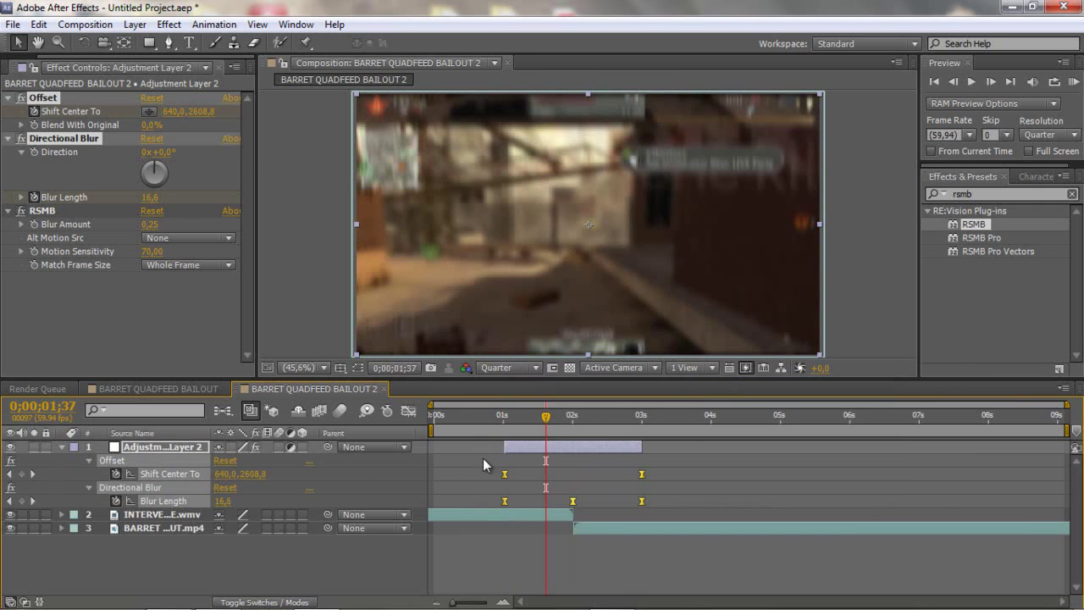
click(412, 477)
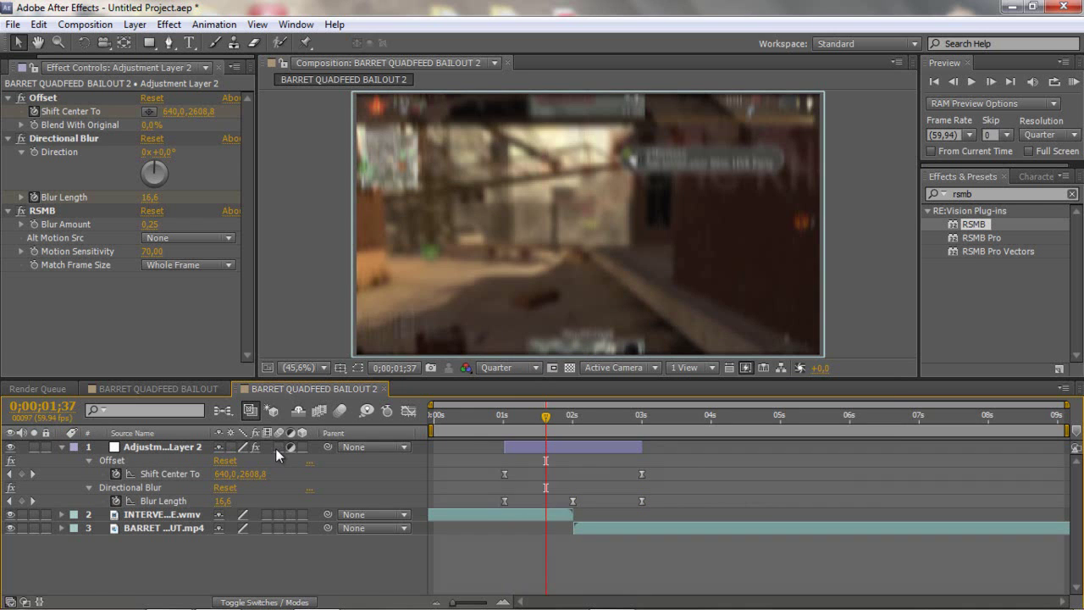
click(60, 446)
click(515, 423)
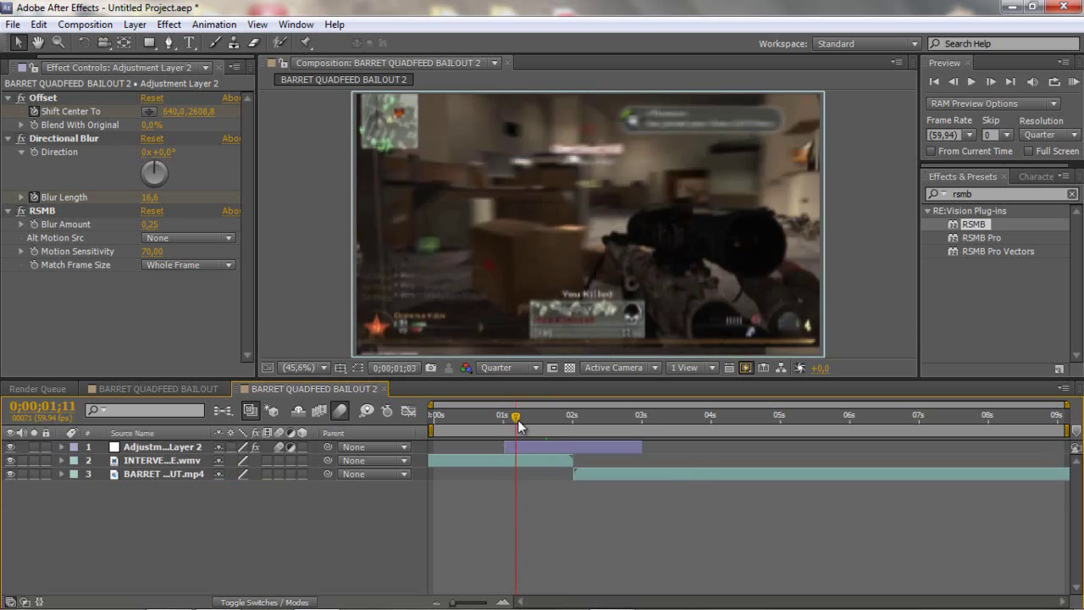
drag(517, 421, 642, 419)
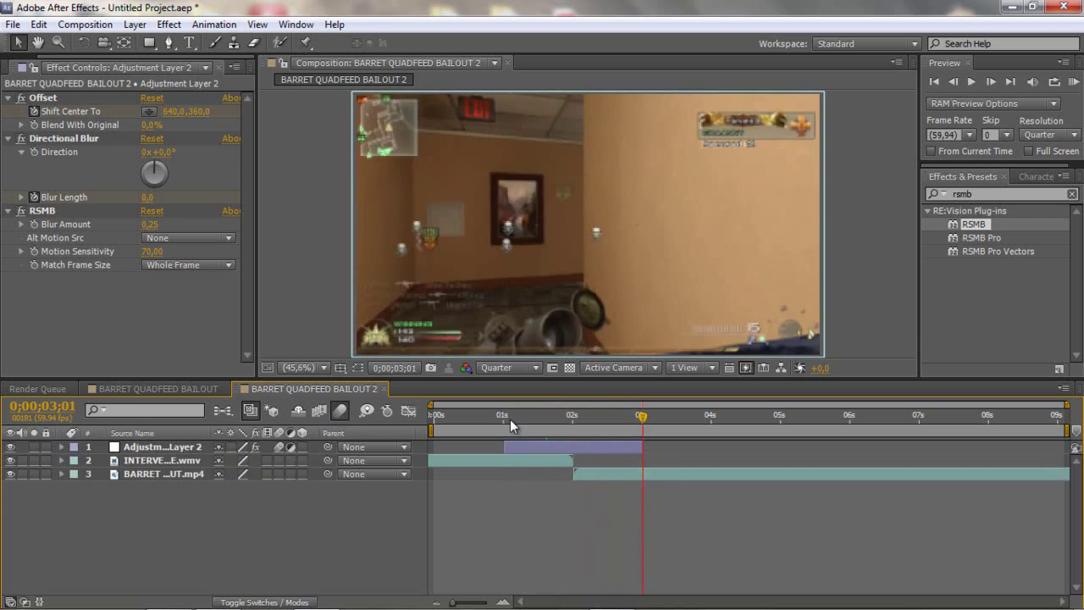
Step: Show Adjustment Layer 2's keyframed properties with U and select the Shift Center To keyframes
drag(510, 419, 531, 422)
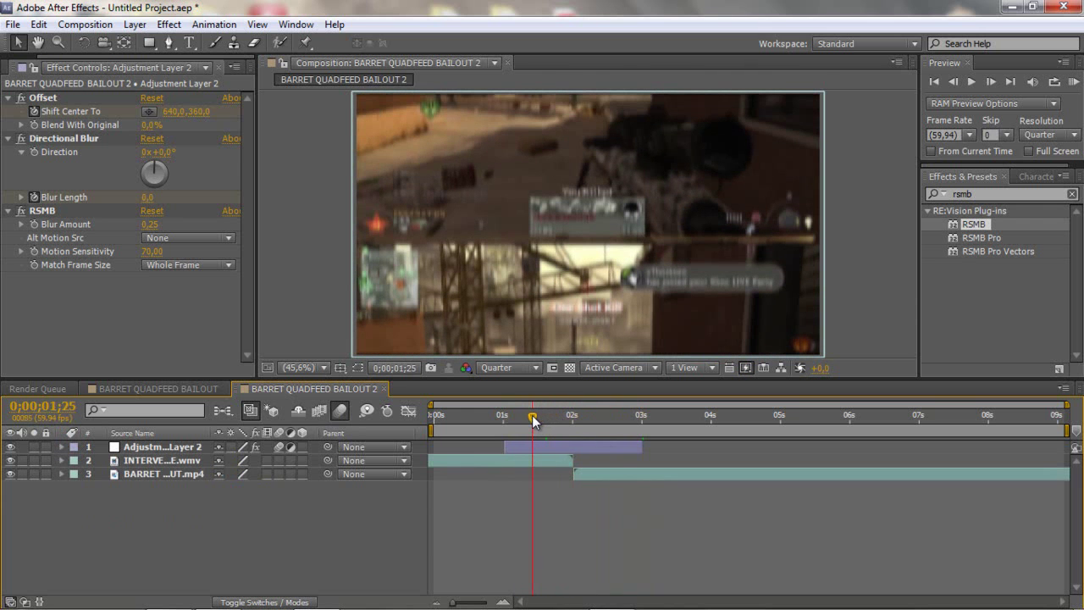
click(142, 449)
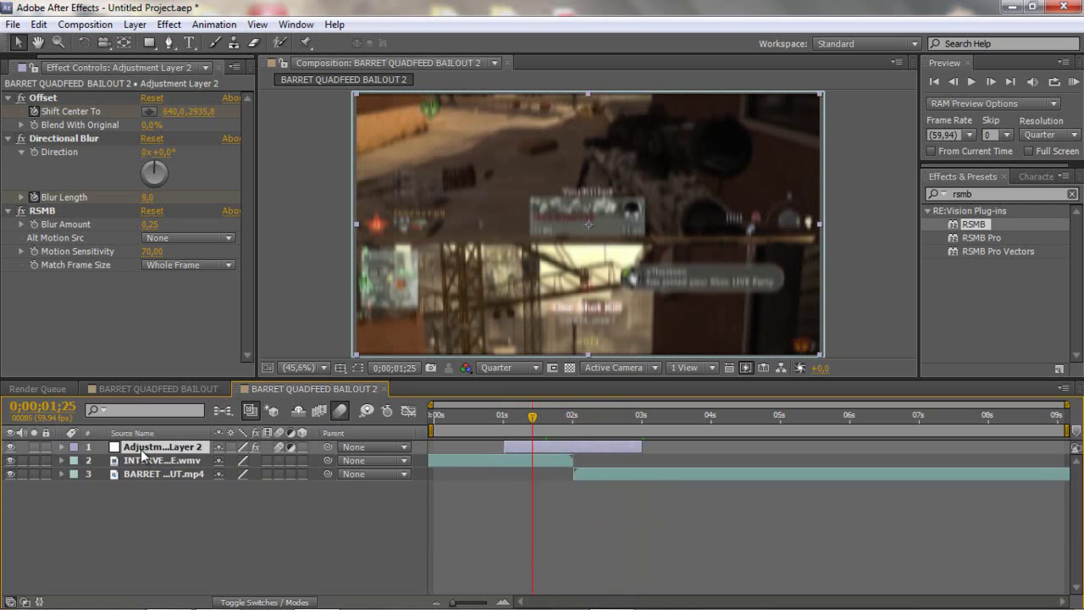
key(u)
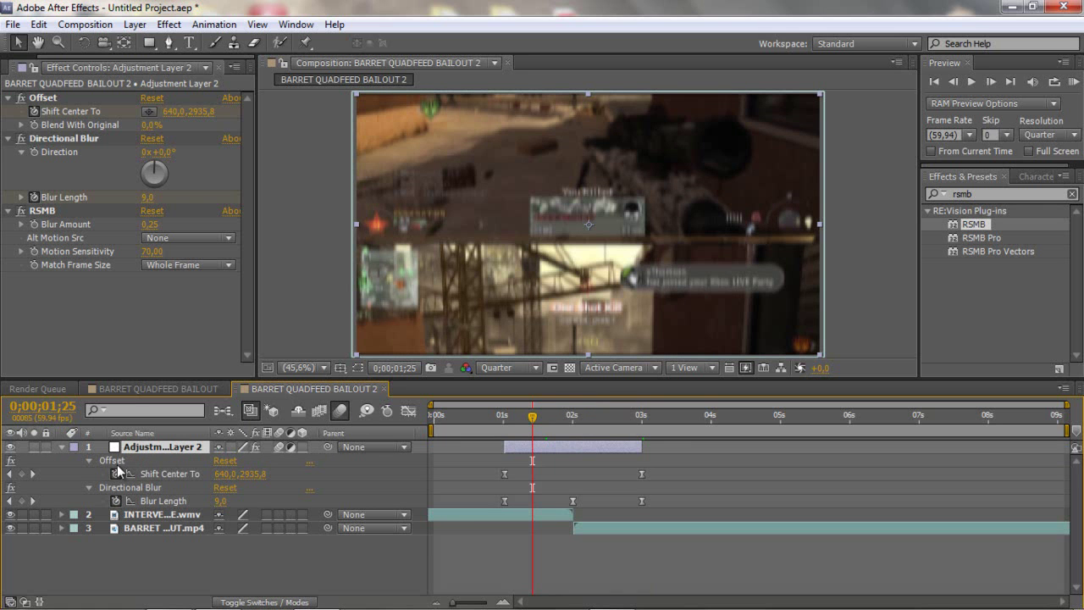
click(156, 472)
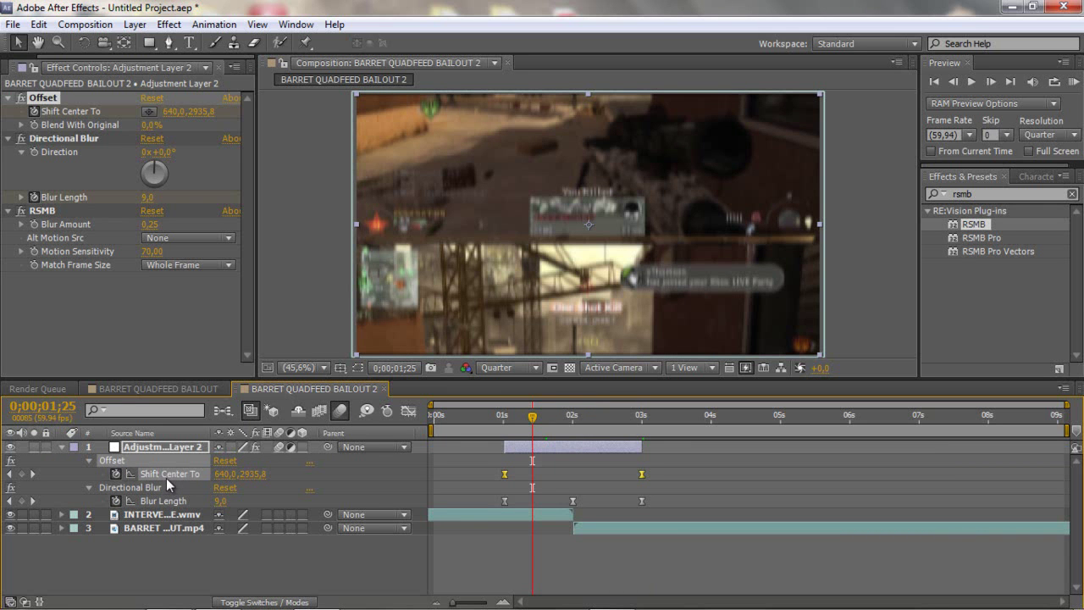
Step: In the Graph Editor, drag both Shift Center To influence handles to about 75%
click(407, 414)
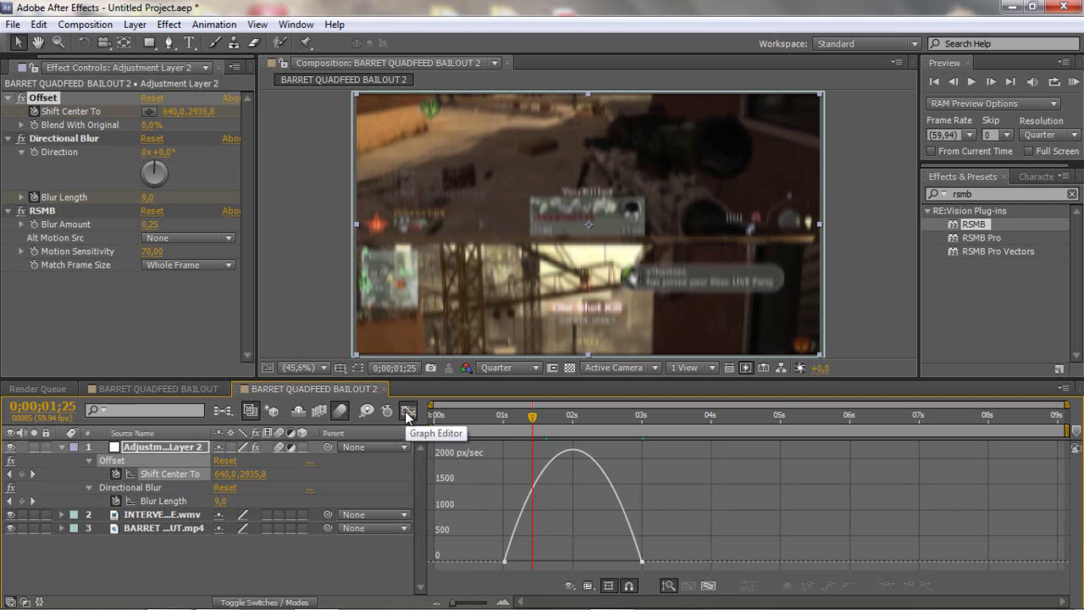
mouse_move(646, 562)
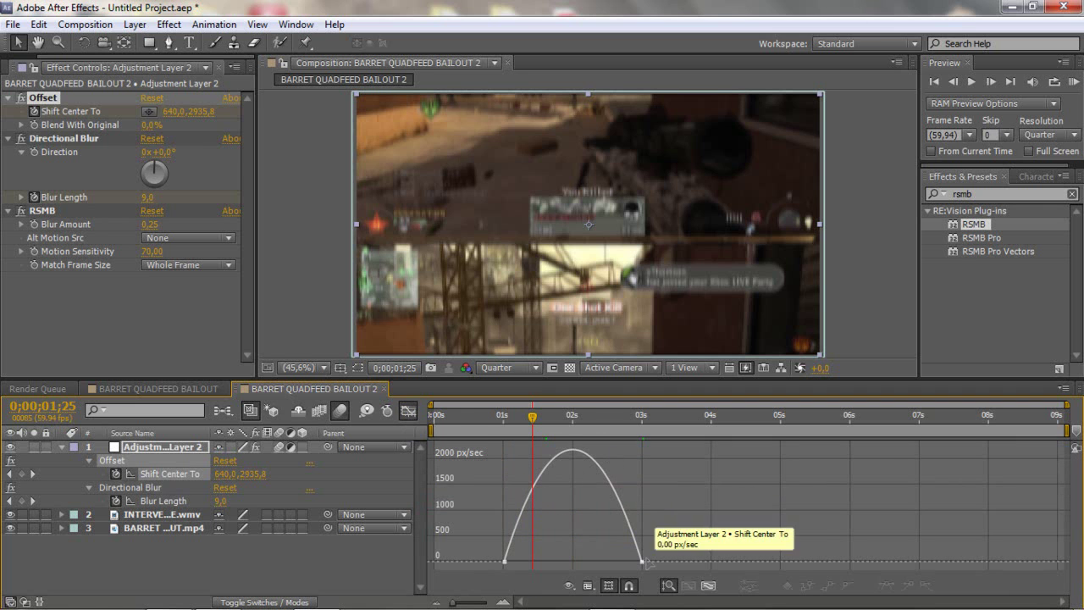
mouse_move(503, 565)
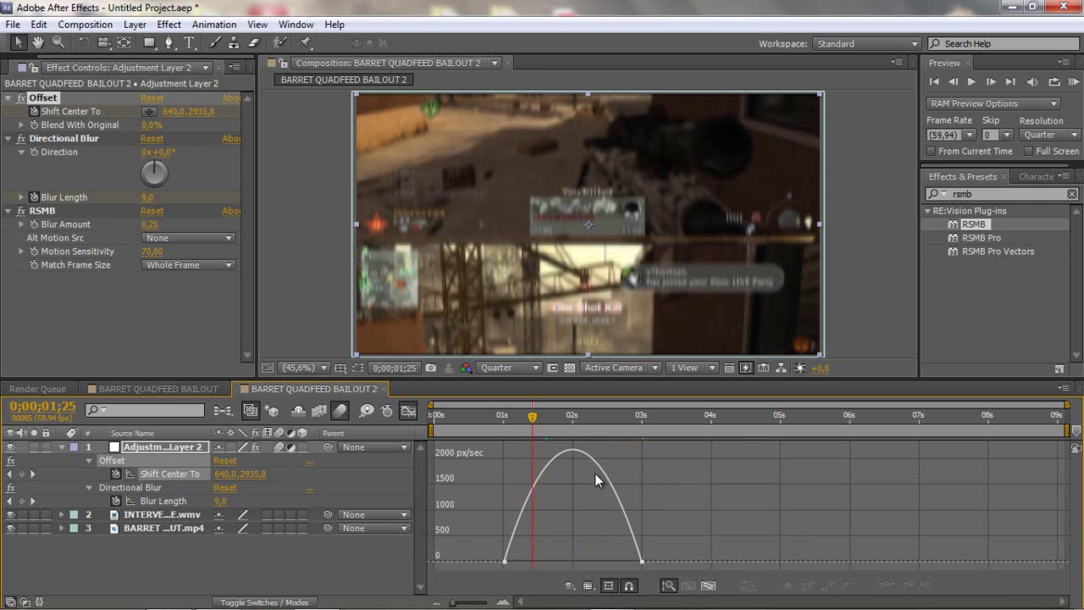
mouse_move(601, 472)
click(501, 562)
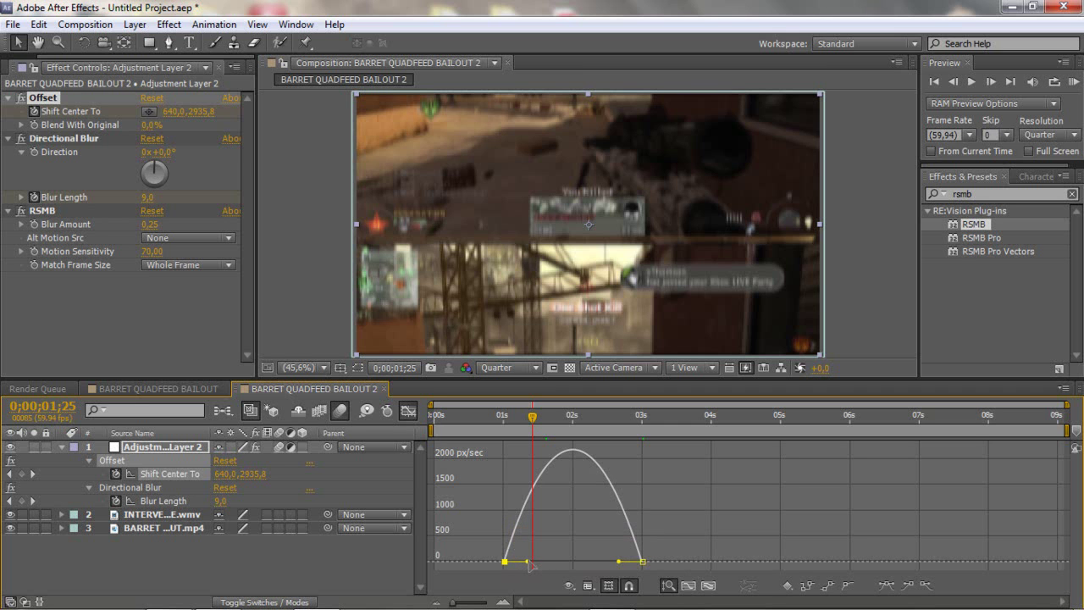
drag(528, 562, 586, 565)
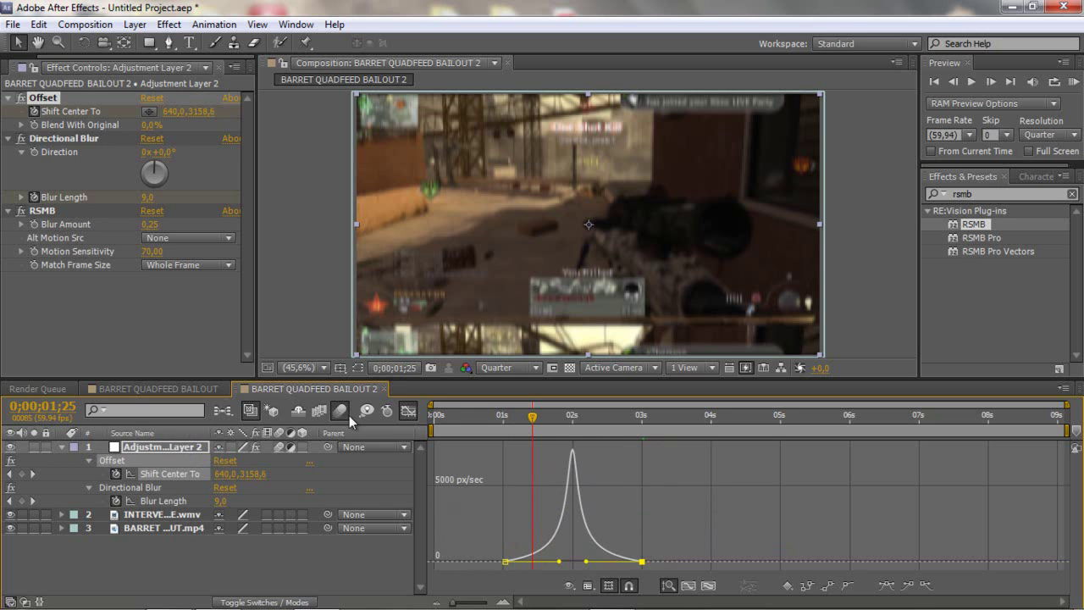
Step: Collapse the adjustment layer, limit the work area to about 3s, and RAM-preview the slide transition
click(408, 410)
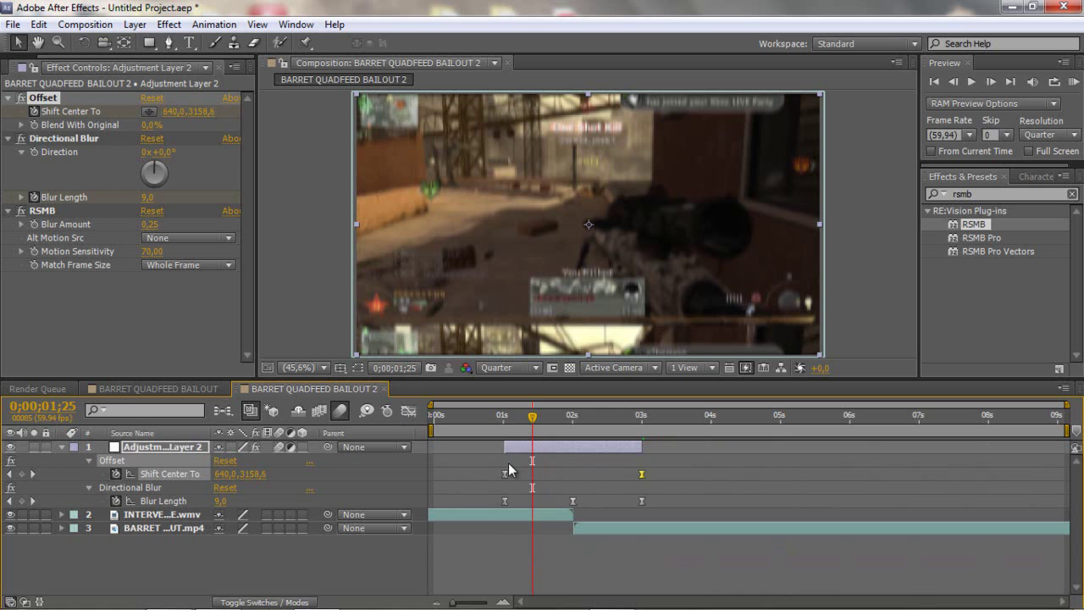
key(u)
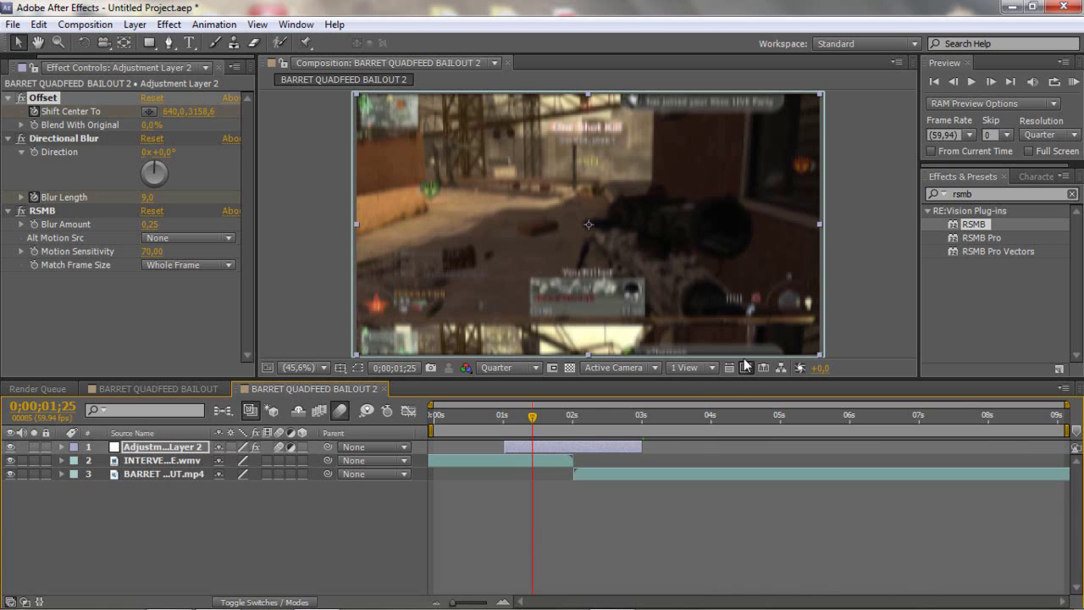
drag(1067, 431, 639, 430)
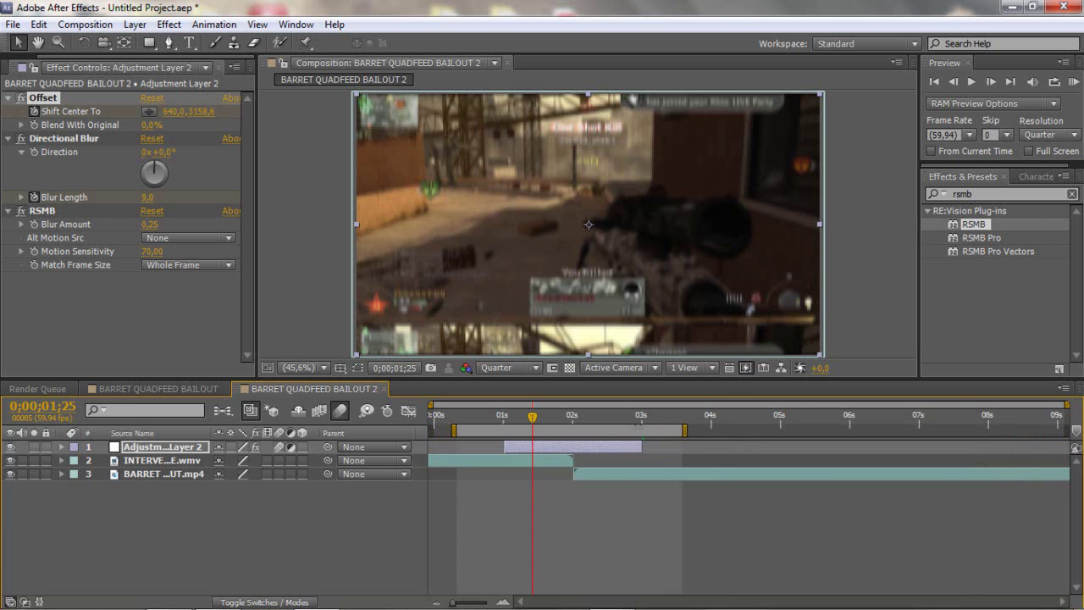
click(1073, 82)
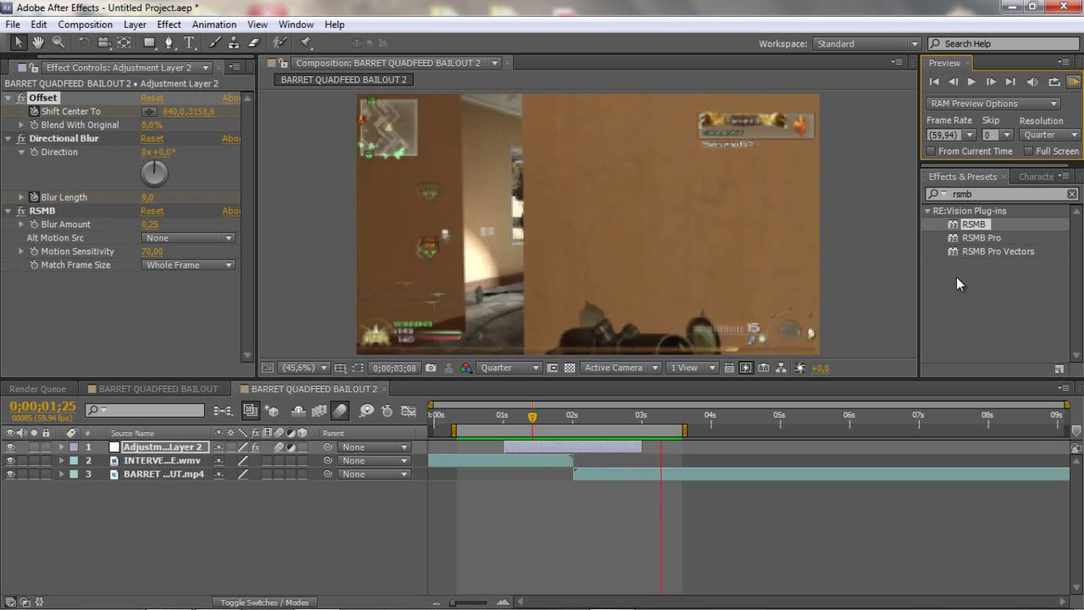
key(space)
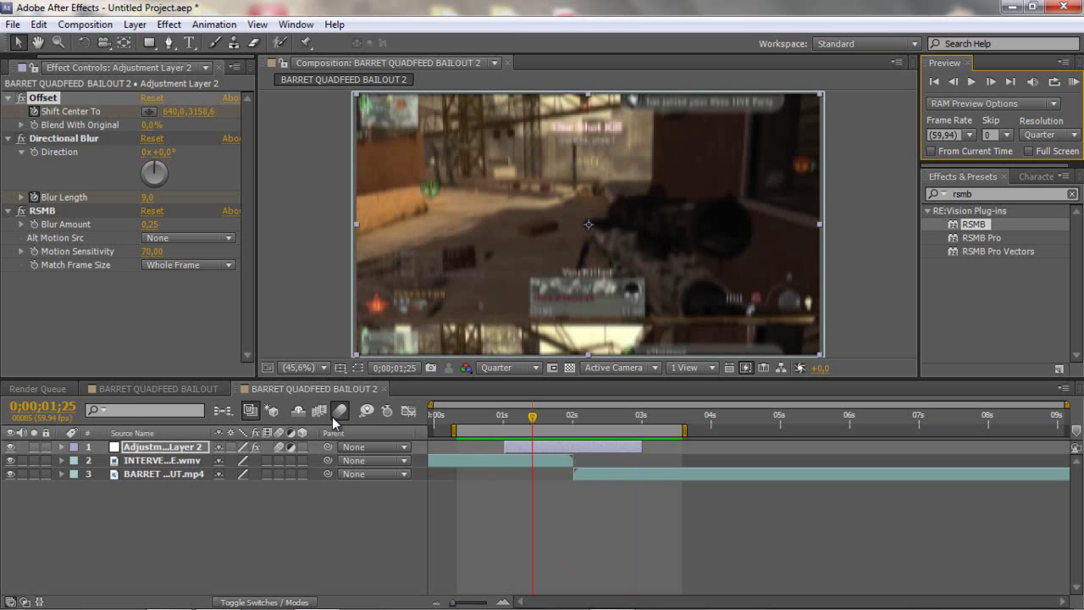
Step: Extend the work area back to the end of the BARRET QUADFEED BAILOUT 2 composition
key(space)
key(space)
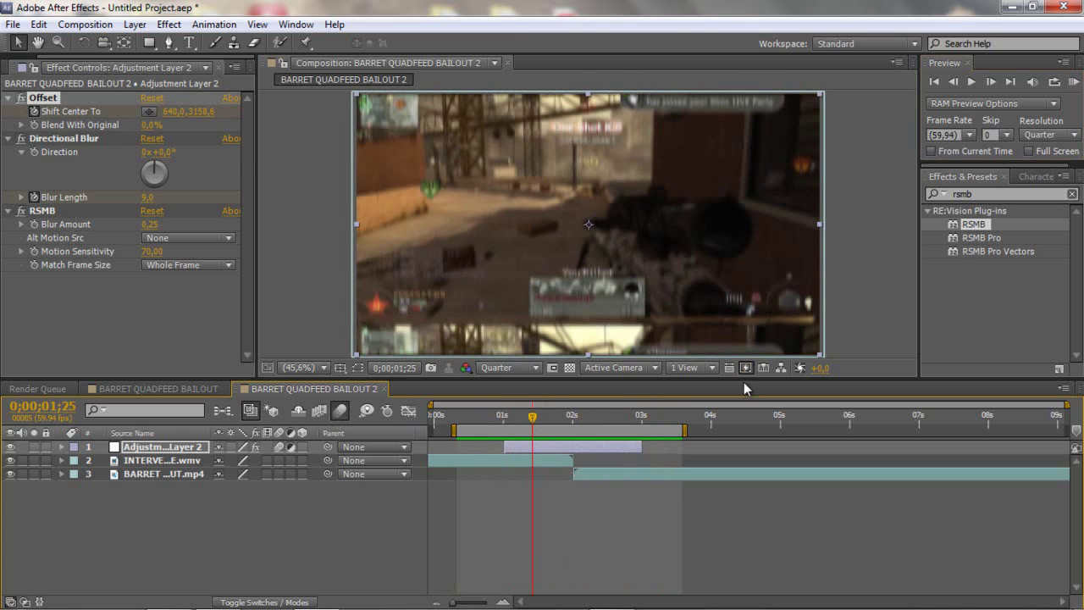
drag(682, 424, 1066, 427)
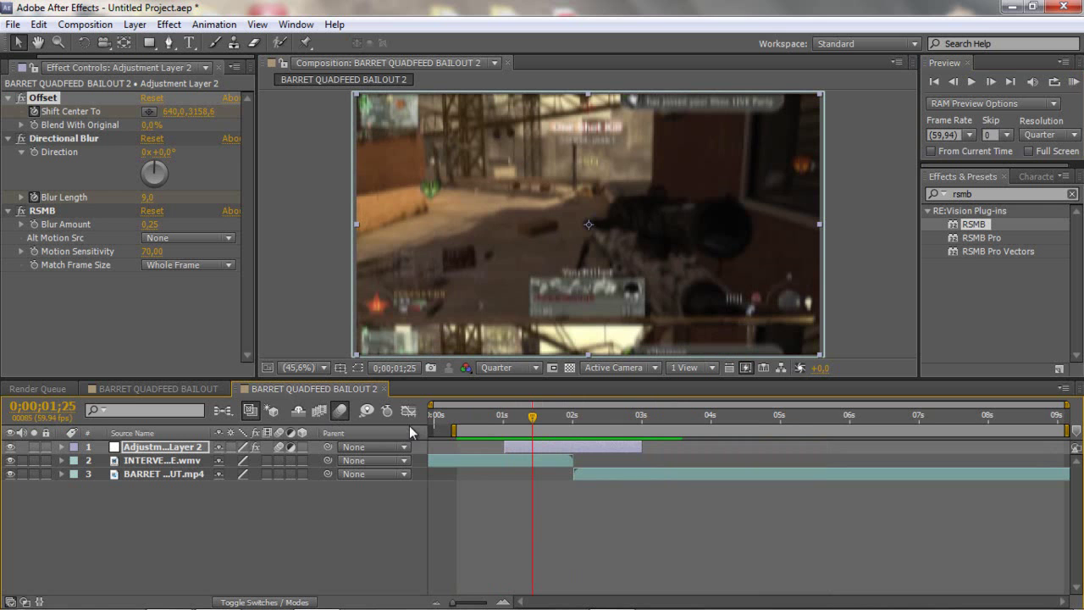
mouse_move(292, 593)
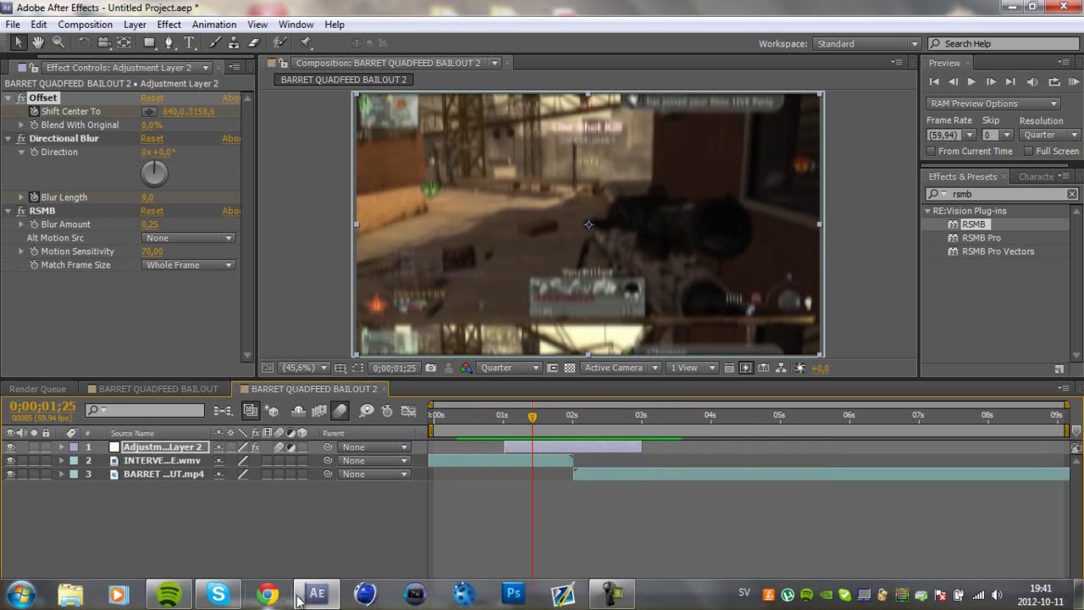
click(601, 597)
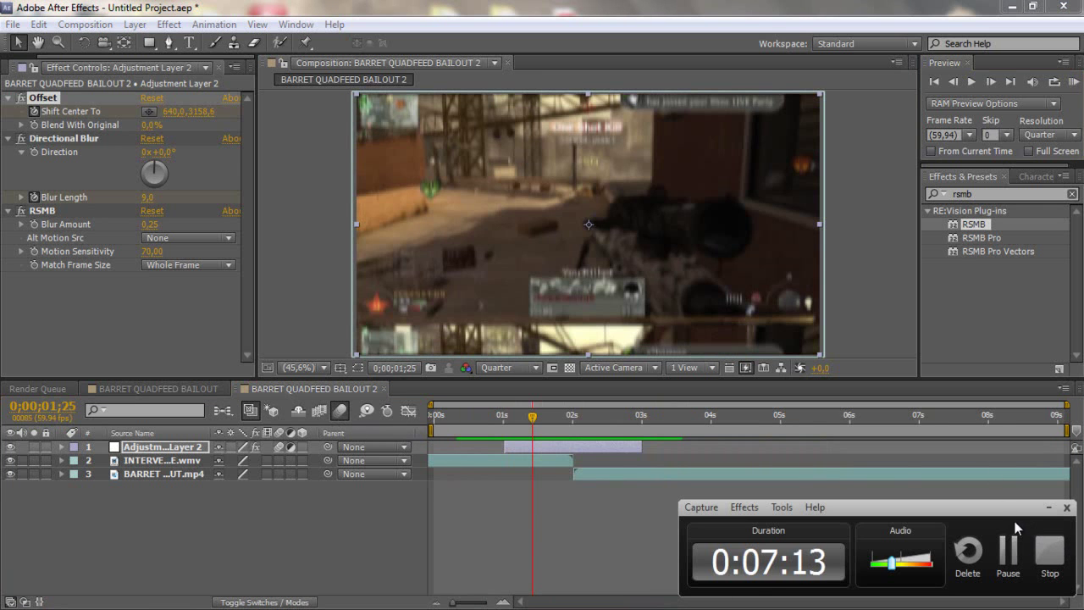
click(1047, 508)
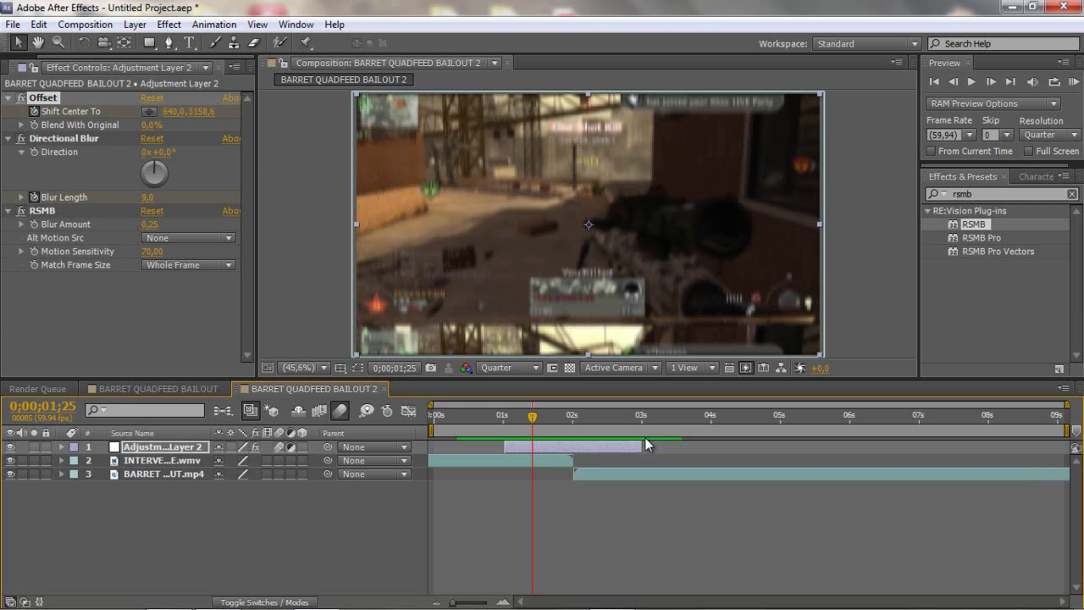
mouse_move(451, 596)
click(606, 592)
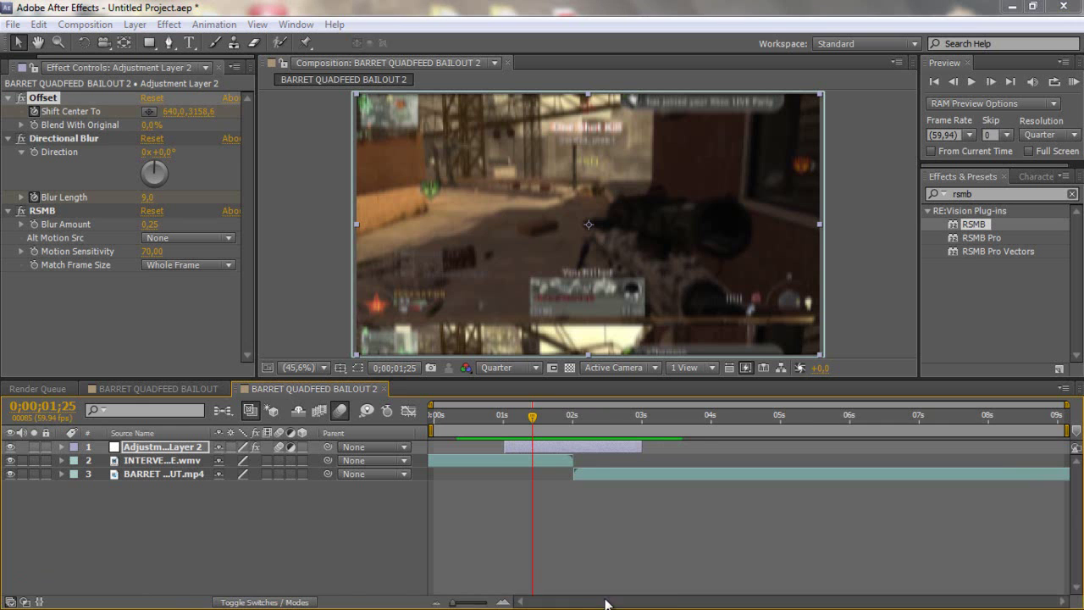